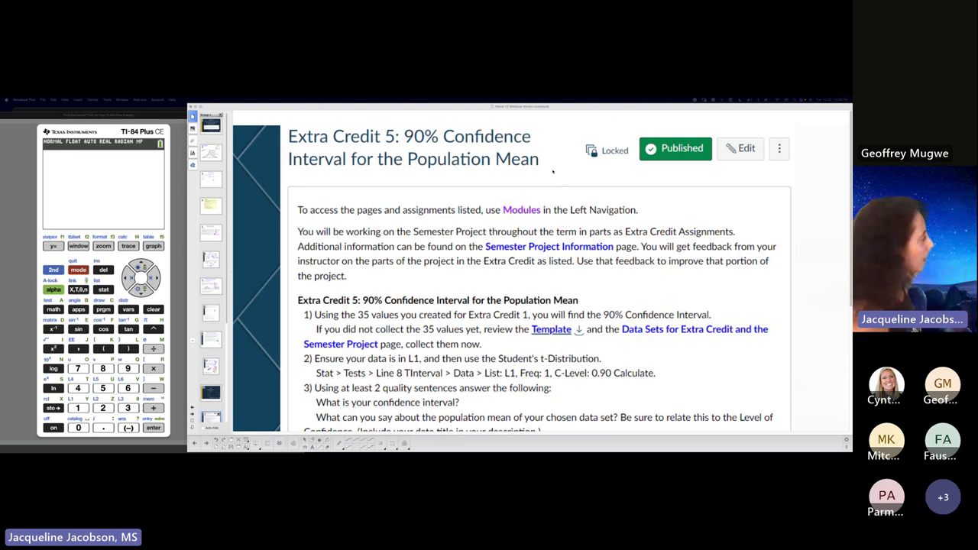
Open the TI-SmartView CE list editor to display the data values stored in L1
click(103, 289)
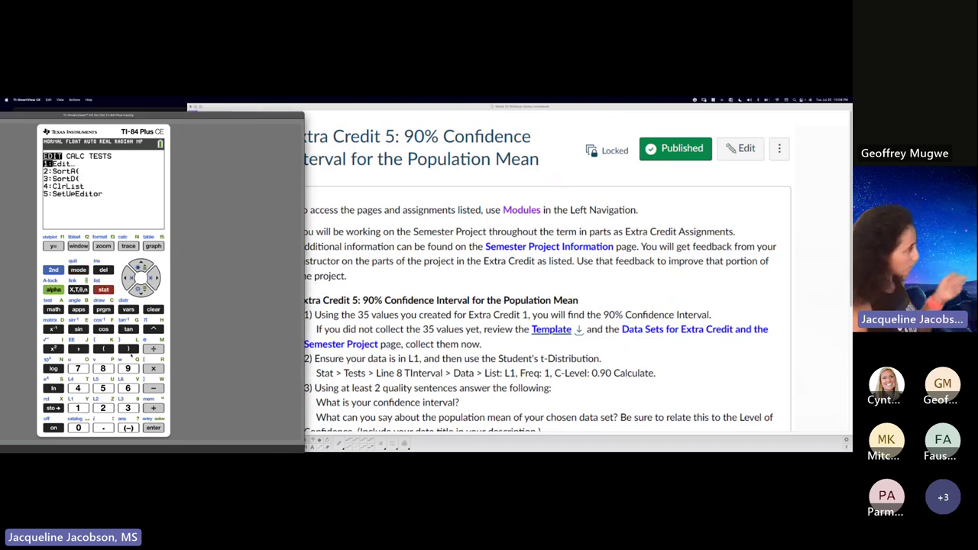
click(153, 428)
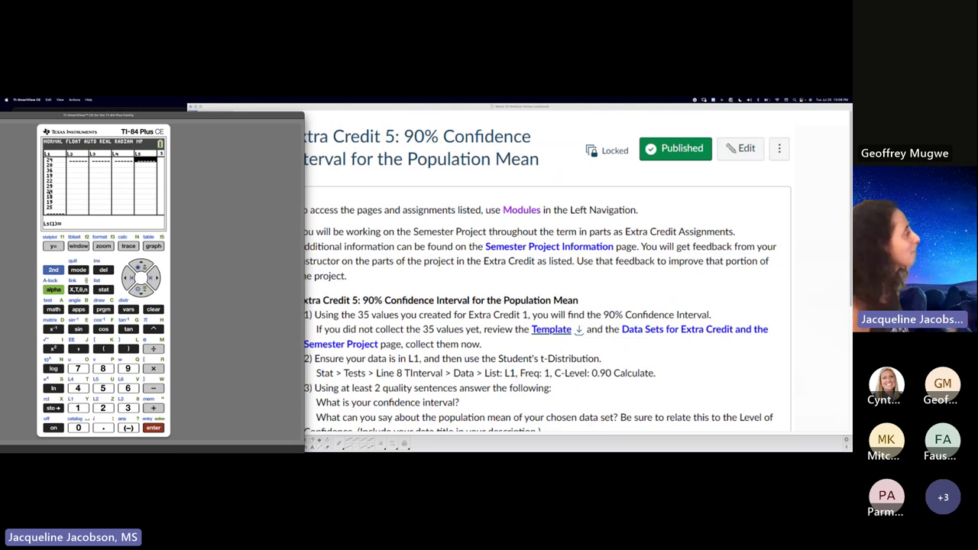
Bring SMART Notebook in front of the calculator, scrolled down to the Extra Credit 5 steps
click(268, 109)
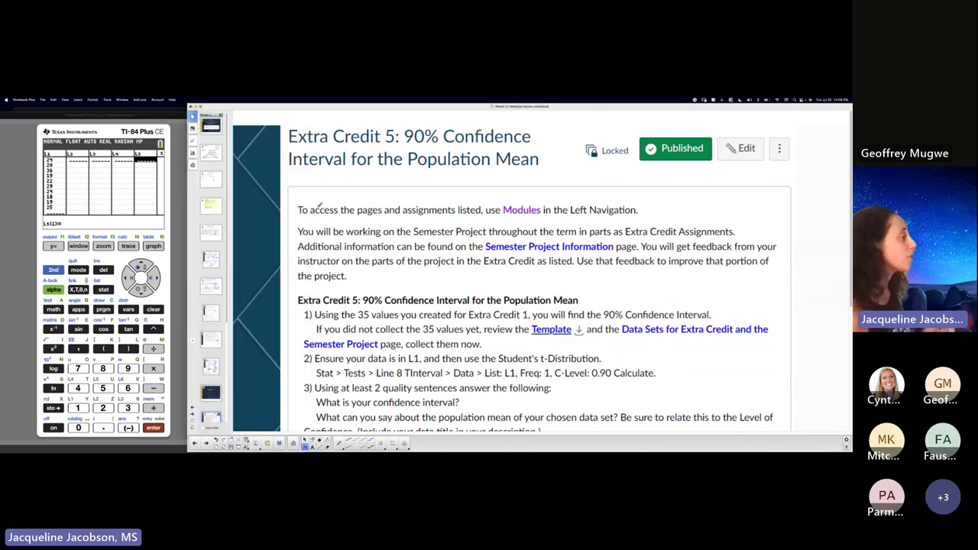
scroll(517, 217, down, 3)
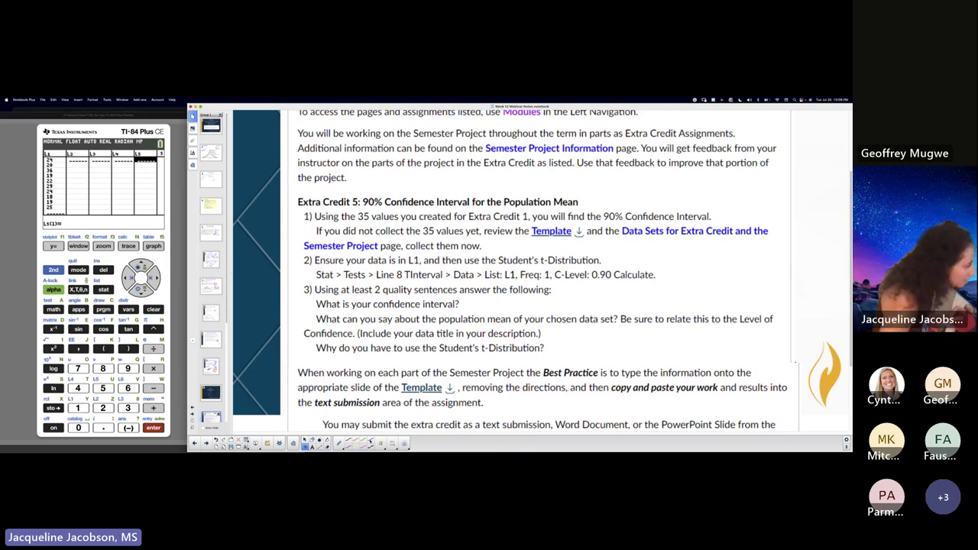
Underline '90% Confidence Interval' in the heading and mark μ beside the calculation step
click(372, 442)
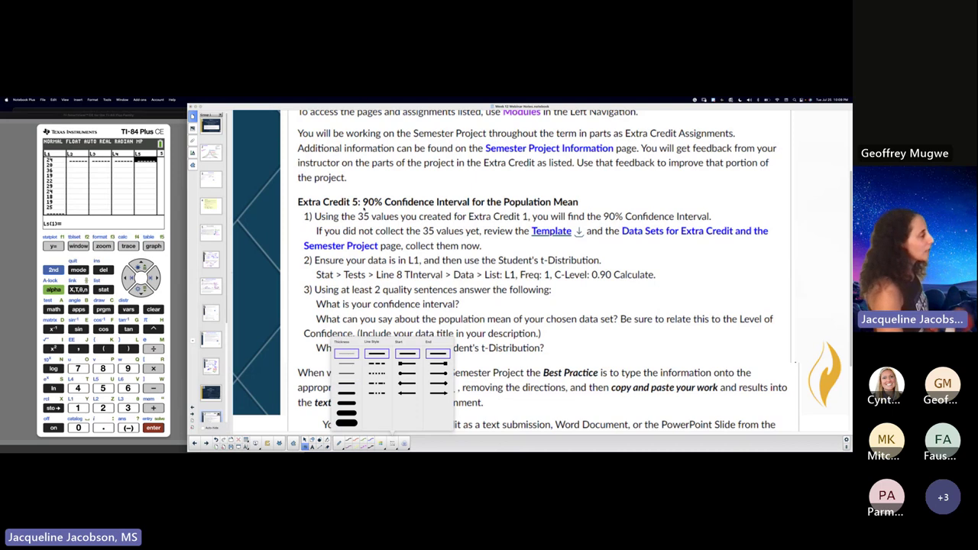
drag(363, 208, 473, 206)
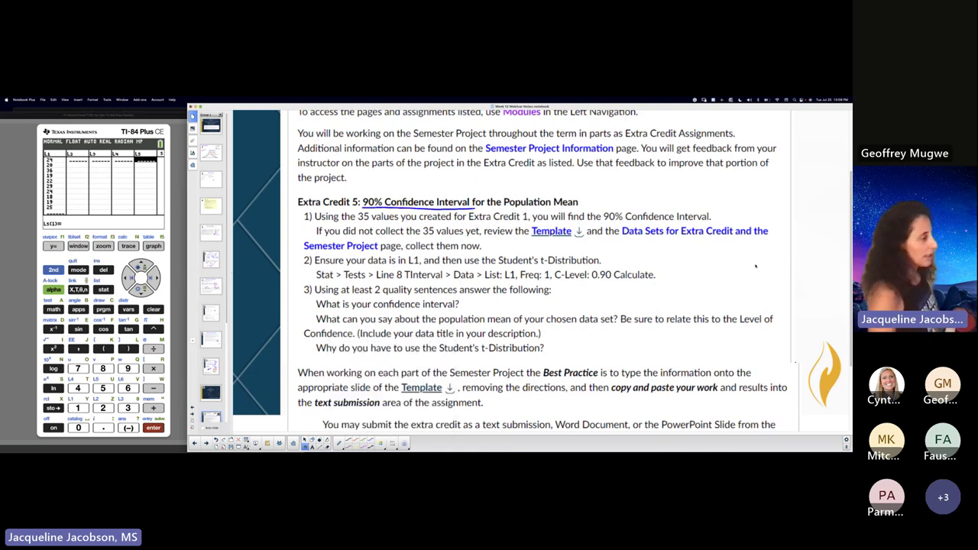
drag(743, 272, 767, 266)
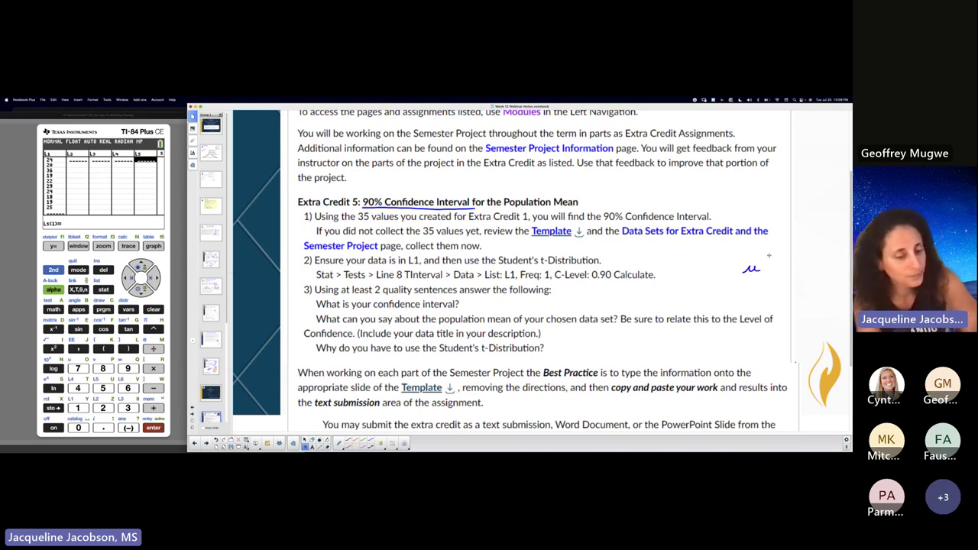
Handwrite a blank '< μ <', '( , )' and 'E =' template below the notes
scroll(762, 265, down, 3)
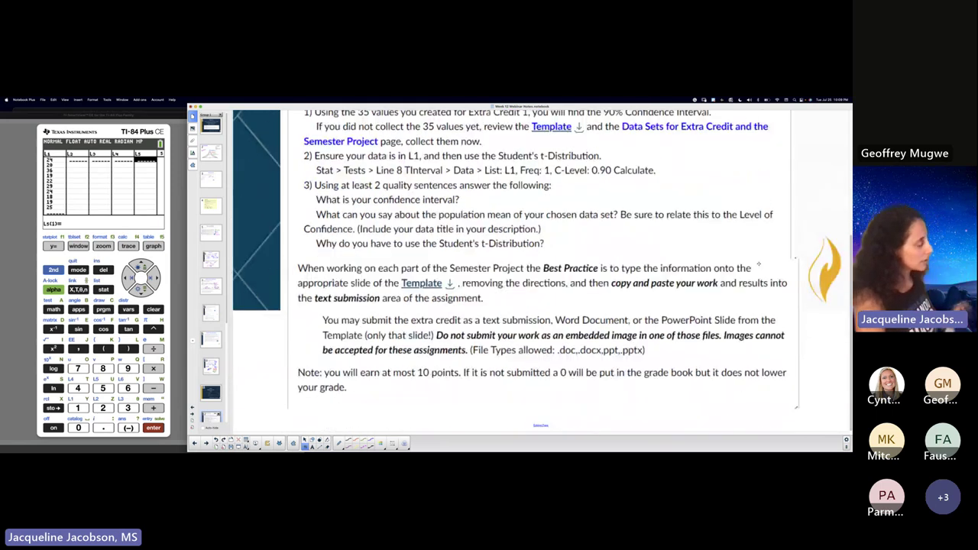
scroll(501, 346, down, 4)
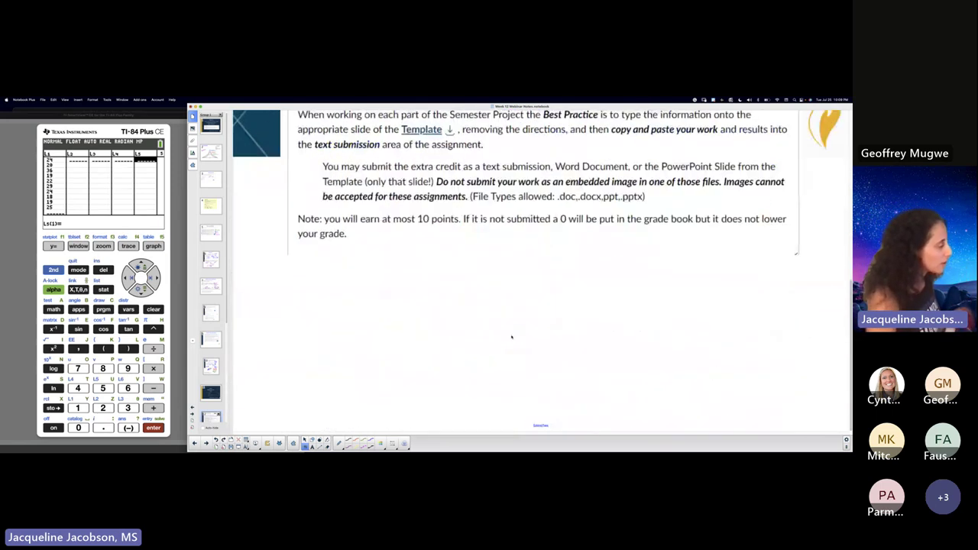
mouse_move(501, 316)
mouse_down()
mouse_move(525, 311)
mouse_move(484, 317)
mouse_move(461, 358)
mouse_up()
mouse_move(545, 342)
mouse_down()
mouse_move(545, 356)
mouse_move(505, 364)
mouse_move(468, 394)
mouse_move(495, 386)
mouse_up()
drag(486, 390, 497, 390)
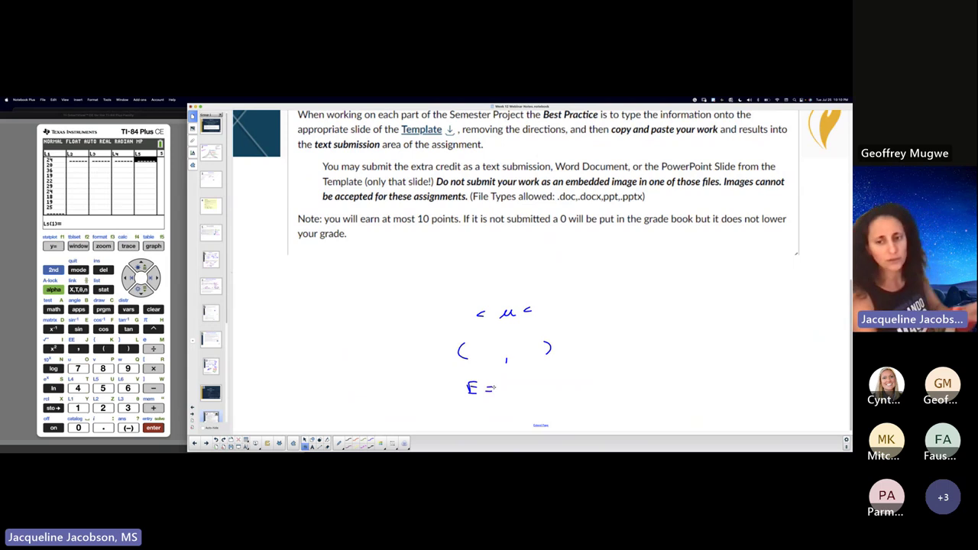
key(Page_Up)
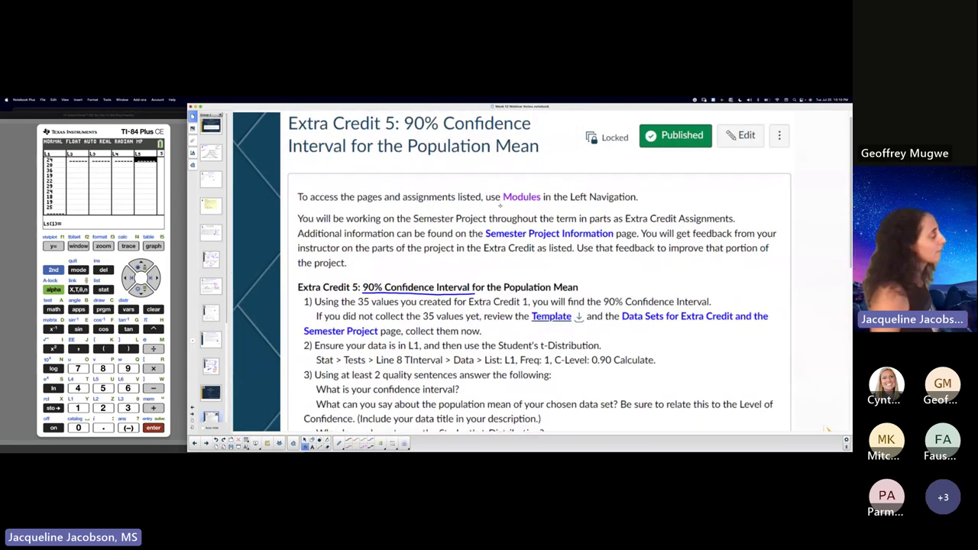
scroll(482, 222, down, 1)
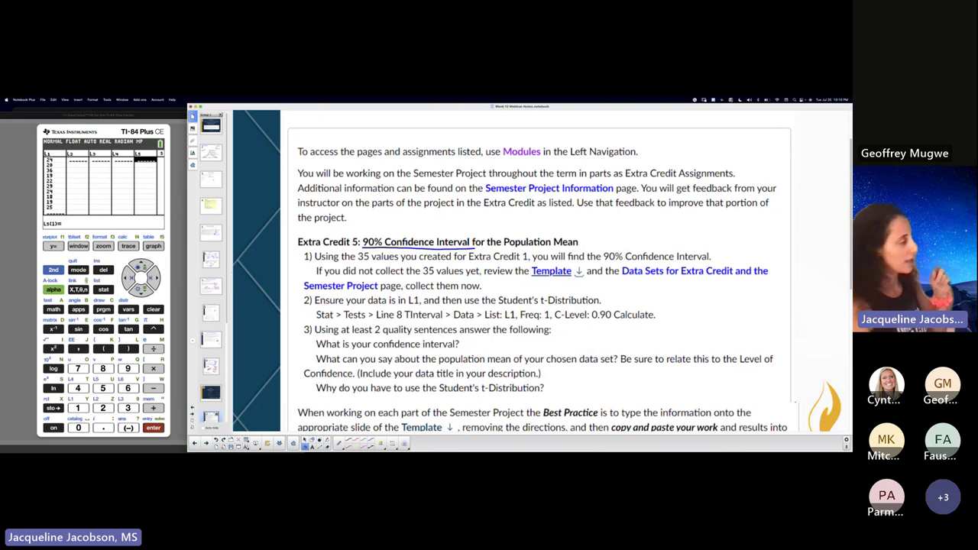
scroll(352, 376, down, 2)
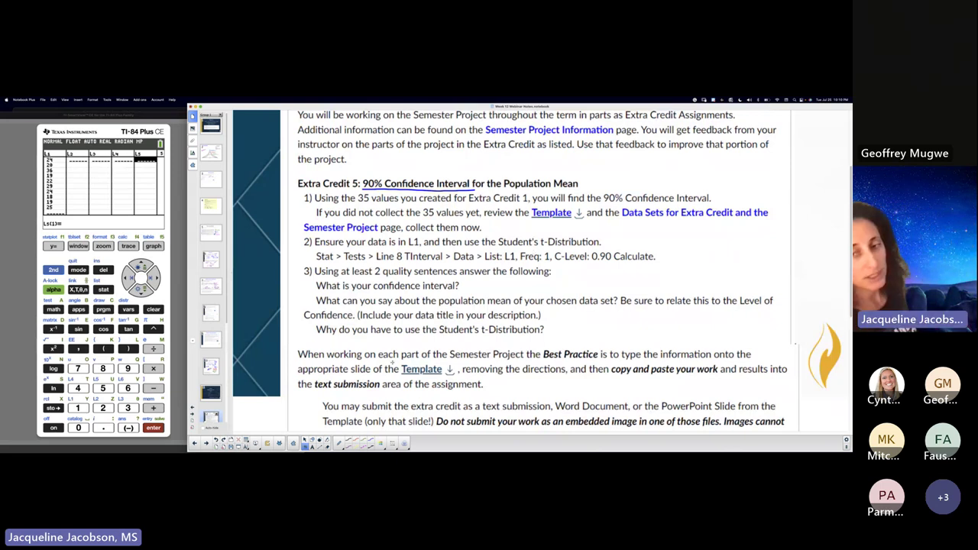
scroll(545, 328, down, 3)
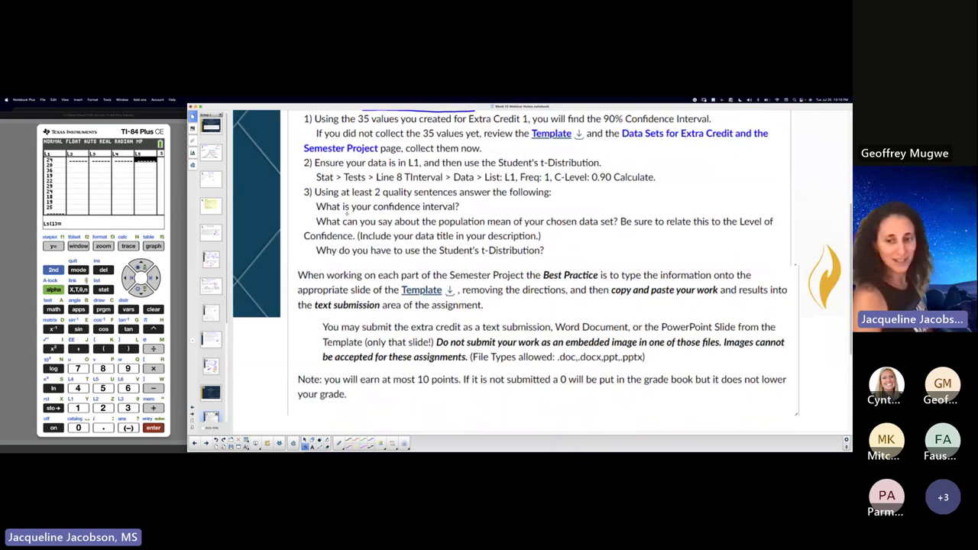
scroll(550, 231, down, 5)
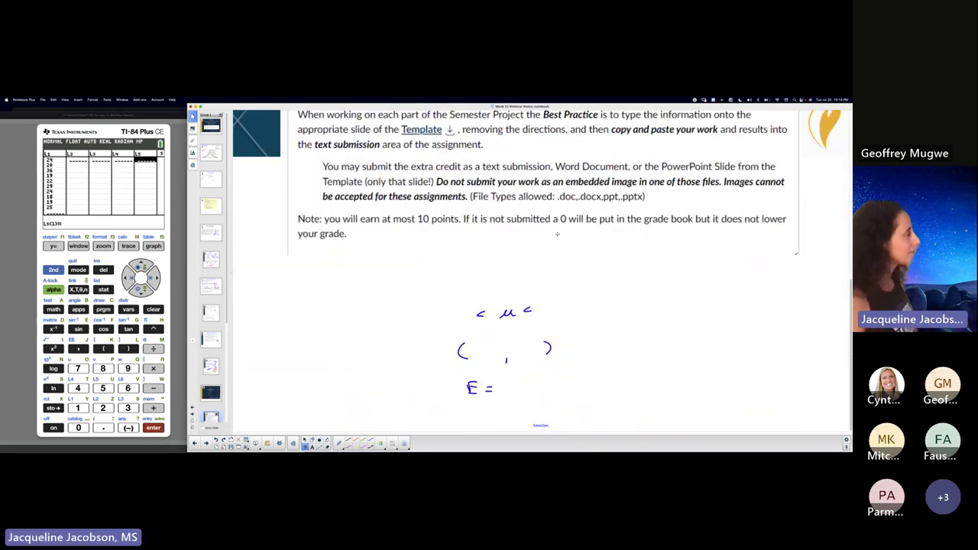
Quit the calculator's list editor back to a blank home screen
click(54, 288)
click(54, 270)
click(78, 270)
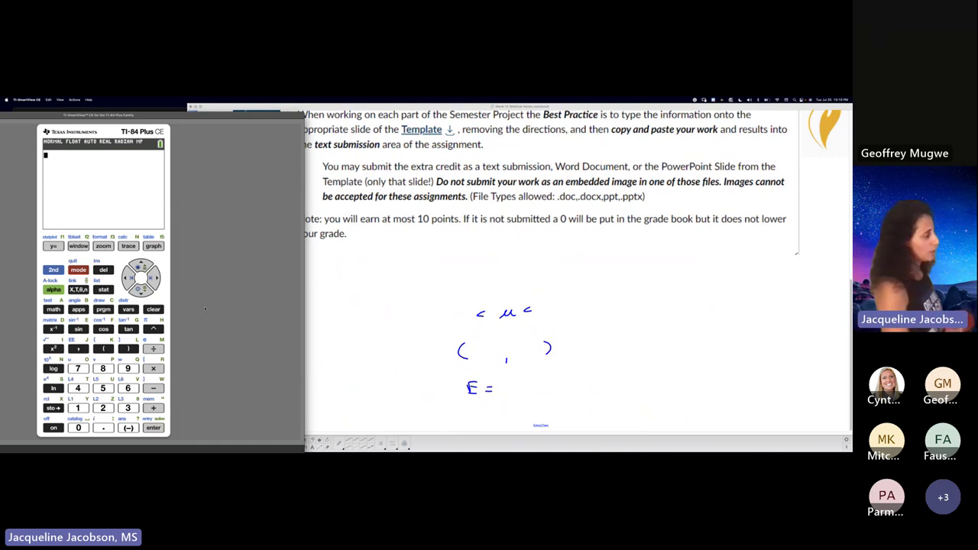
Handwrite n = 35 ≥ 30 above the interval template, then go to the How To slide
mouse_move(432, 256)
mouse_down()
mouse_move(440, 247)
mouse_move(455, 255)
mouse_up()
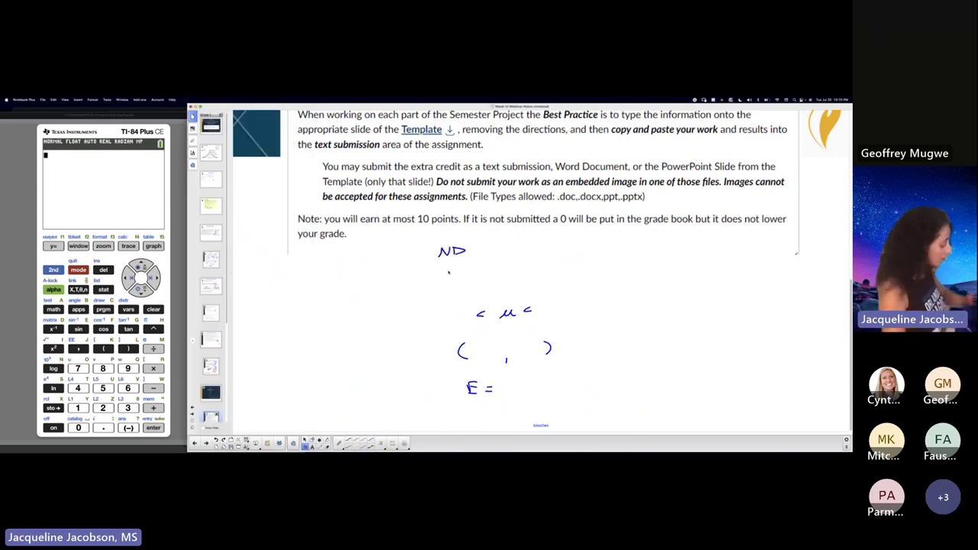
key(super+z)
key(super+z)
key(super+z)
key(super+z)
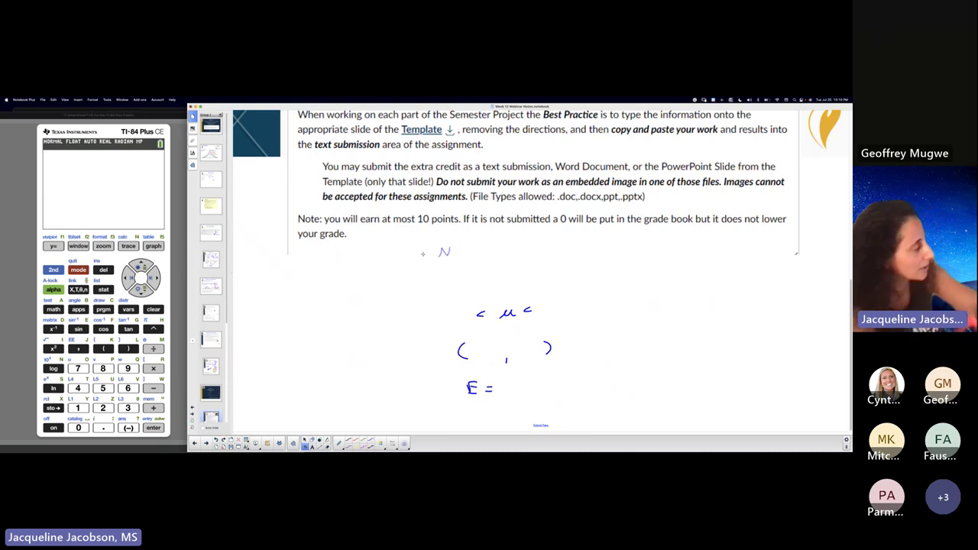
drag(461, 258, 487, 254)
drag(498, 246, 507, 252)
mouse_move(519, 246)
mouse_down()
mouse_move(511, 255)
mouse_move(545, 249)
mouse_up()
mouse_move(545, 249)
mouse_down()
mouse_move(535, 254)
mouse_move(567, 246)
mouse_up()
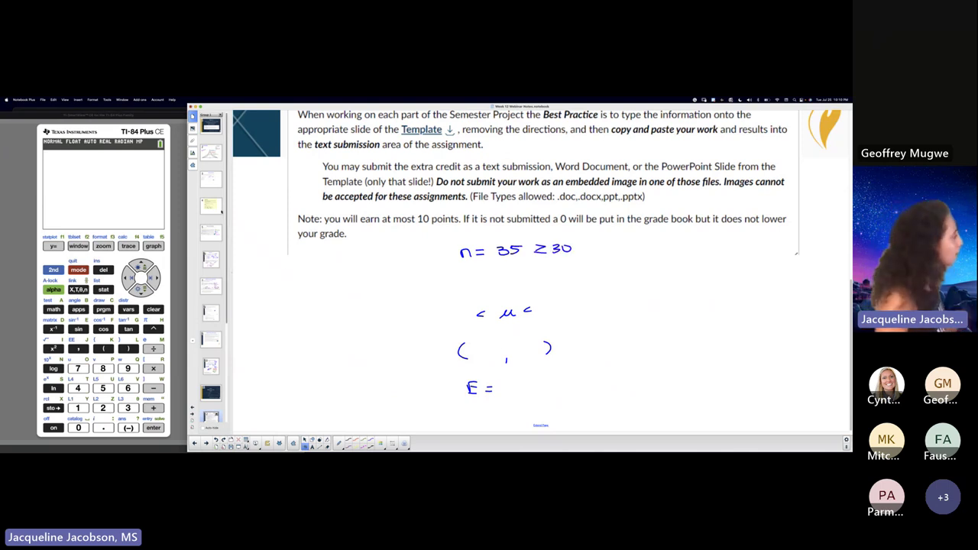
click(211, 205)
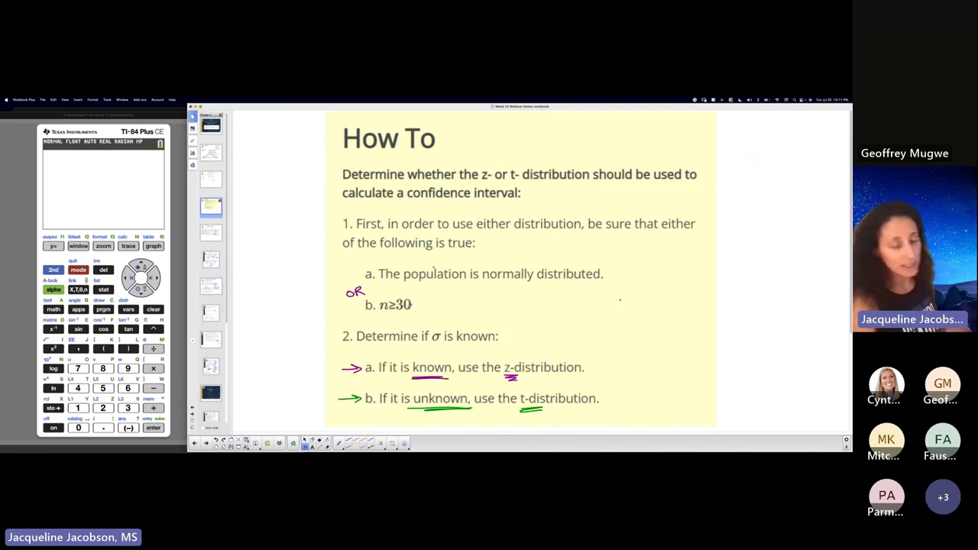
Handwrite 'σ is unknown ⇒ Student t dist.' beneath n = 35 ≥ 30
scroll(211, 363, down, 5)
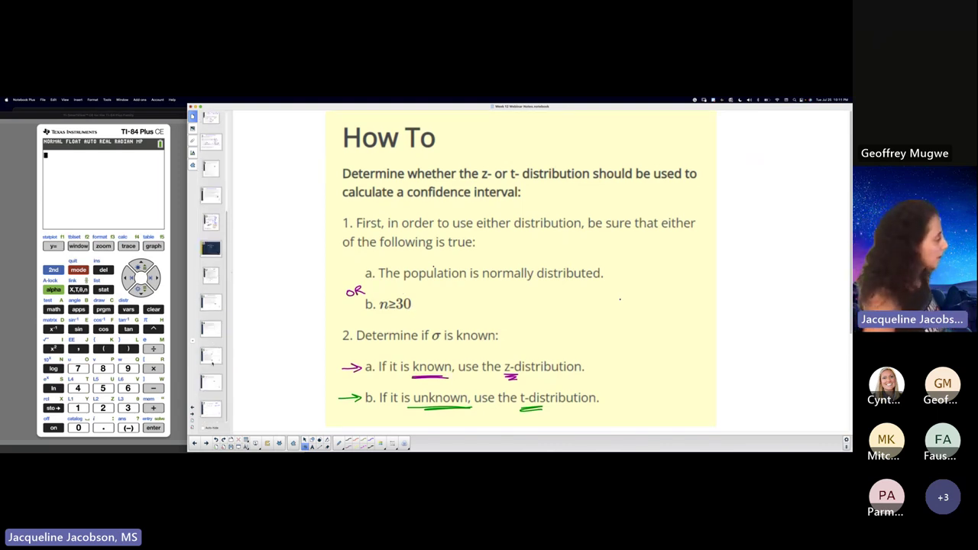
scroll(620, 301, down, 5)
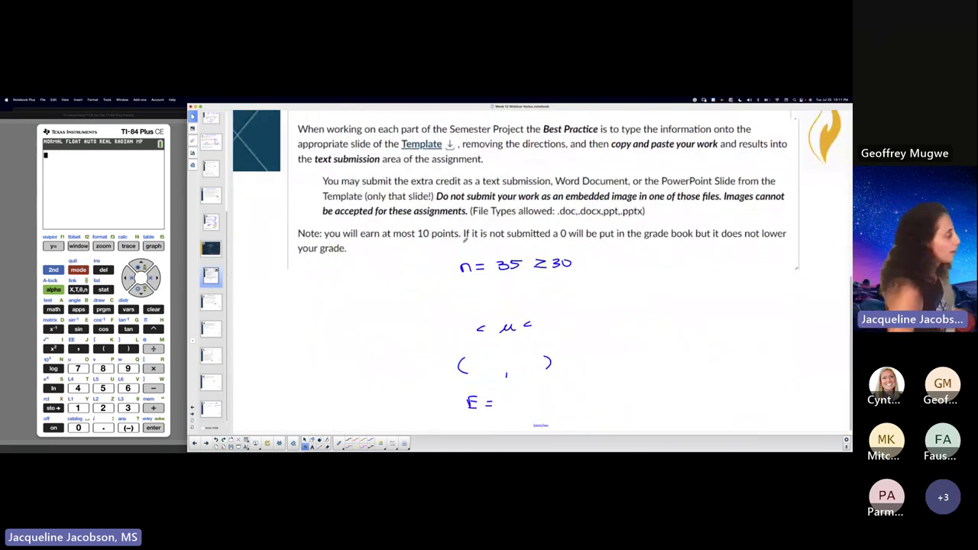
drag(473, 284, 576, 281)
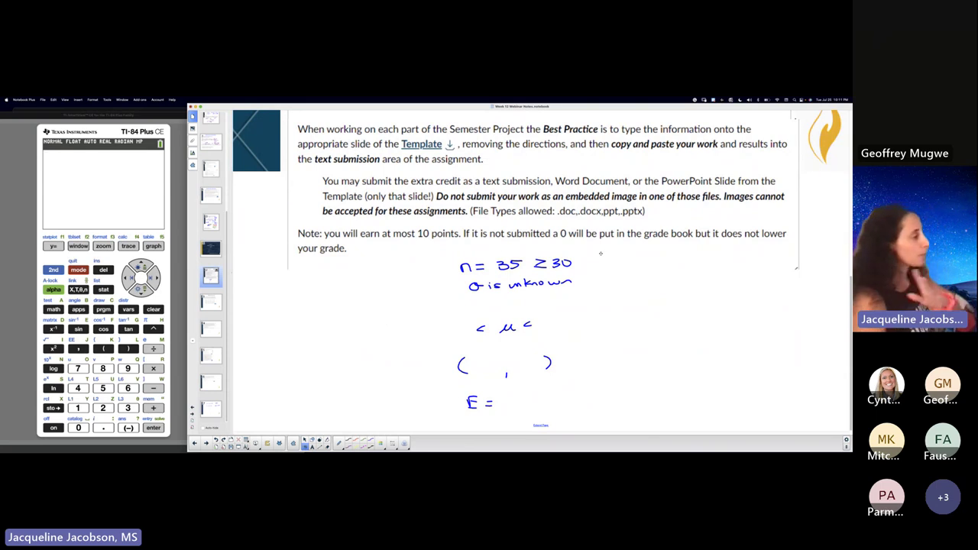
drag(587, 278, 602, 278)
mouse_move(587, 284)
mouse_down()
mouse_move(669, 266)
mouse_move(683, 266)
mouse_move(676, 287)
mouse_move(722, 268)
mouse_up()
right_click(723, 269)
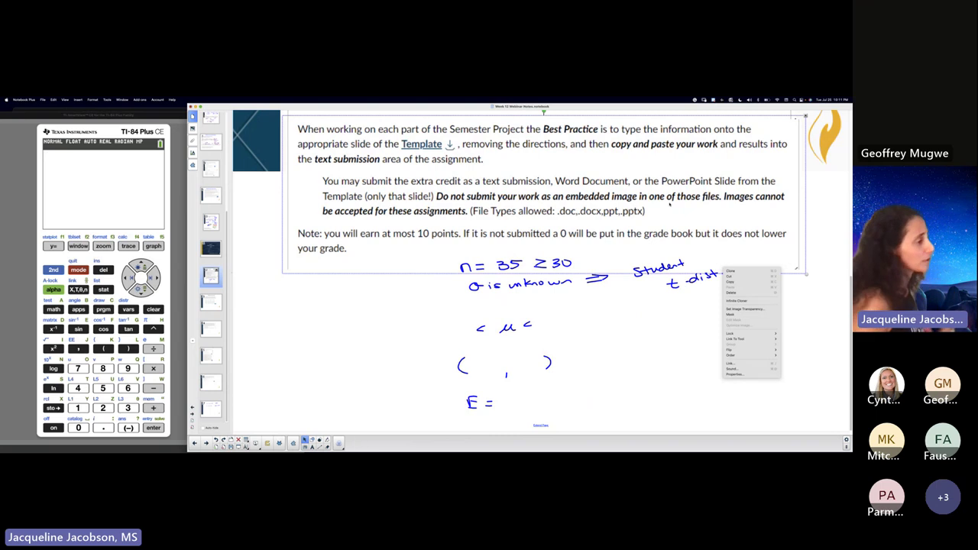
key(Escape)
scroll(744, 272, up, 5)
scroll(744, 272, down, 5)
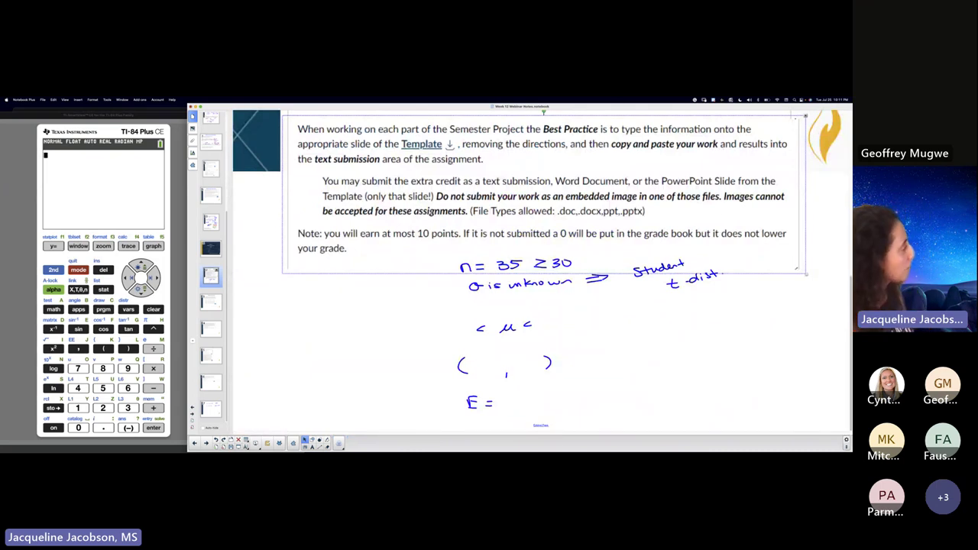
Open the TInterval test from the calculator's STAT TESTS menu
click(78, 270)
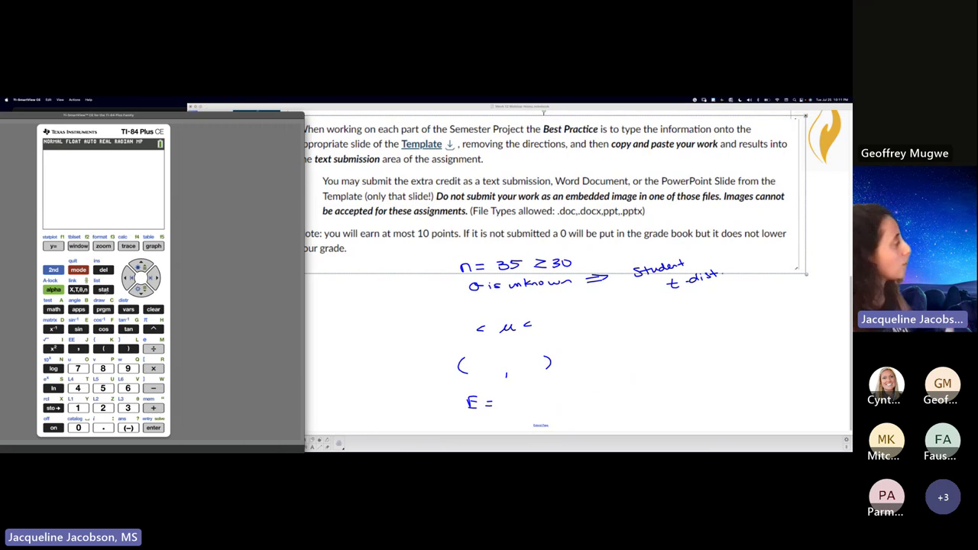
click(104, 288)
click(154, 276)
click(153, 276)
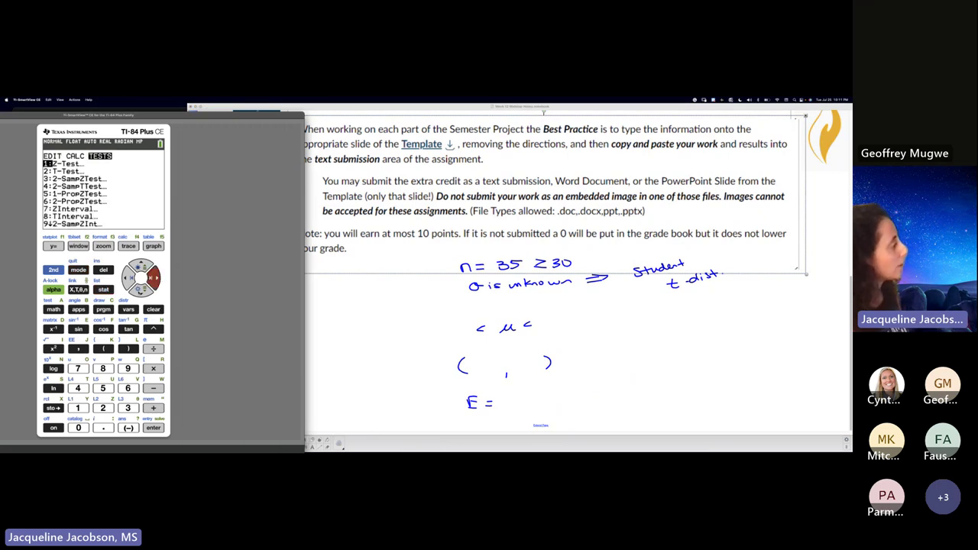
click(141, 290)
click(141, 290)
click(140, 290)
click(140, 291)
click(141, 290)
click(140, 290)
click(141, 291)
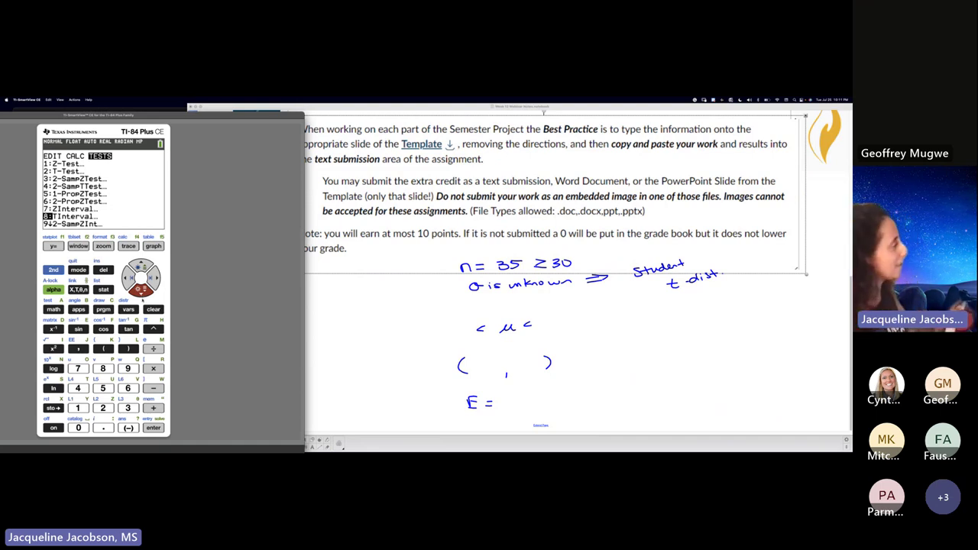
click(153, 427)
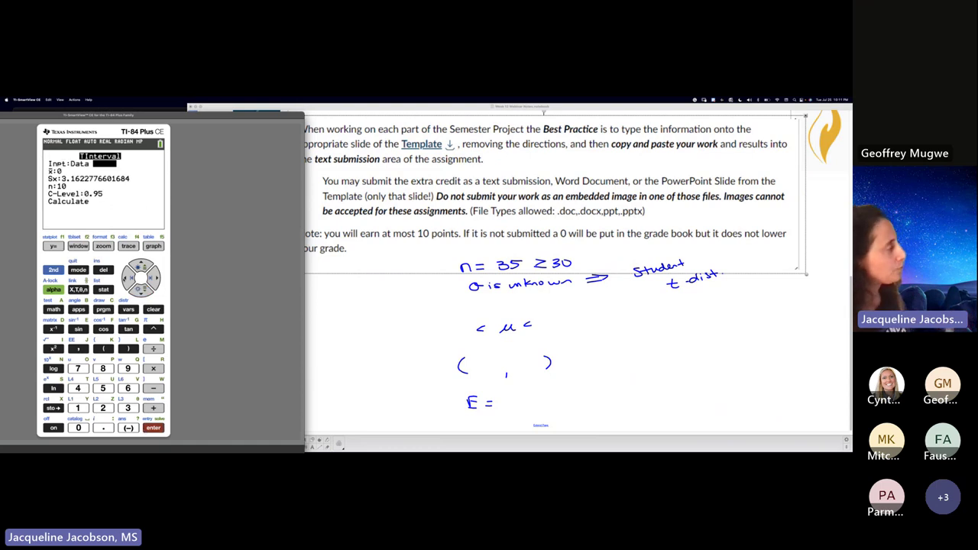
Run TInterval on Data with C-Level 0.9, giving the interval (20.399, 26.801)
click(129, 278)
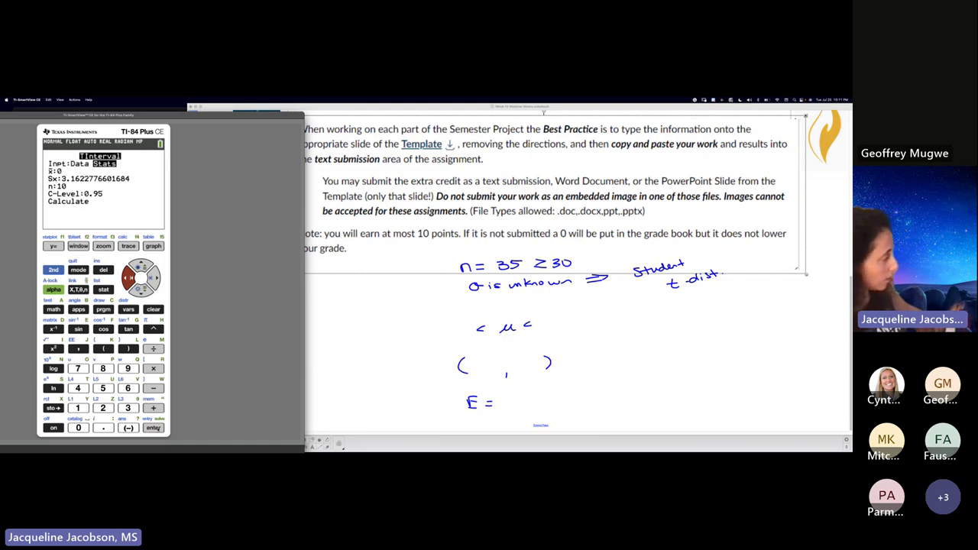
key(Return)
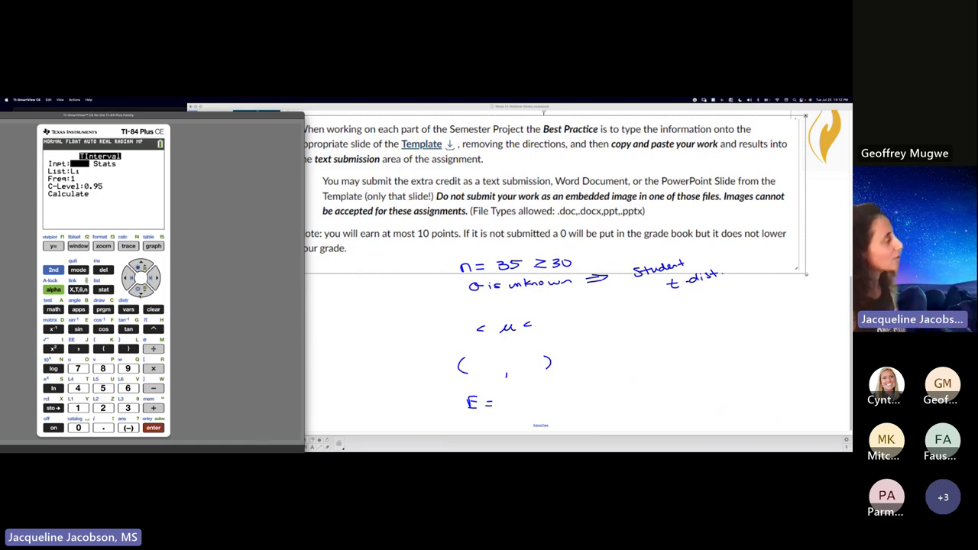
click(141, 289)
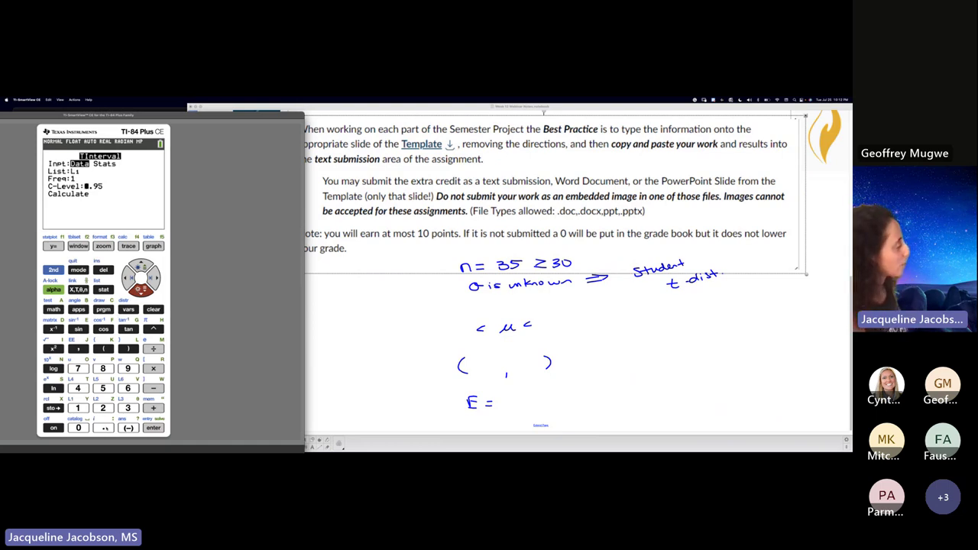
text(9)
key(Down)
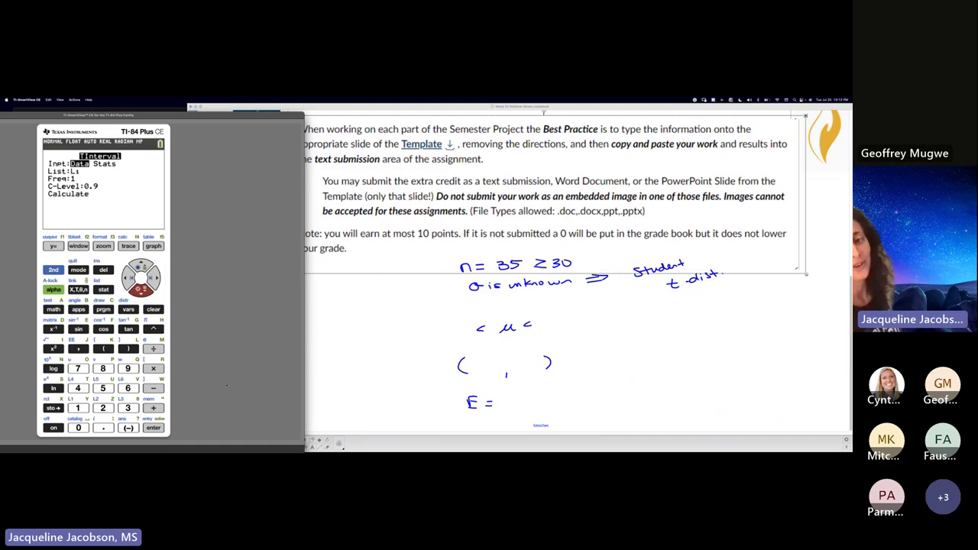
click(152, 428)
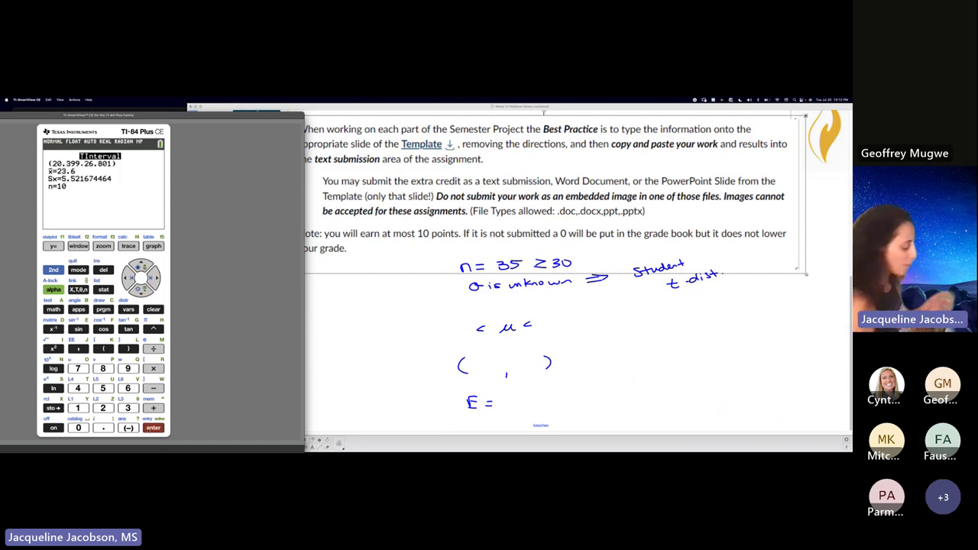
Handwrite the interval as 20.40 < μ < 26.80 and (20.40, 26.80) in the template
click(467, 368)
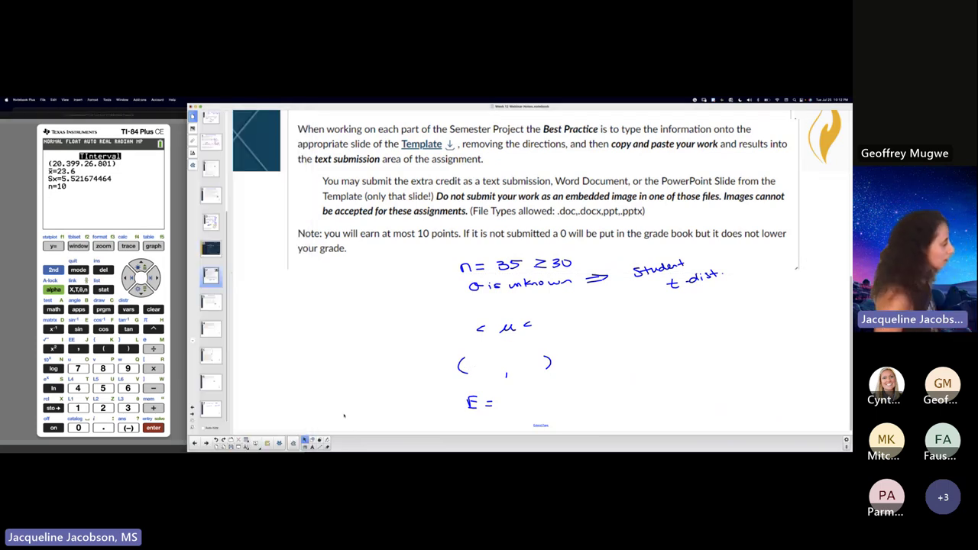
click(305, 443)
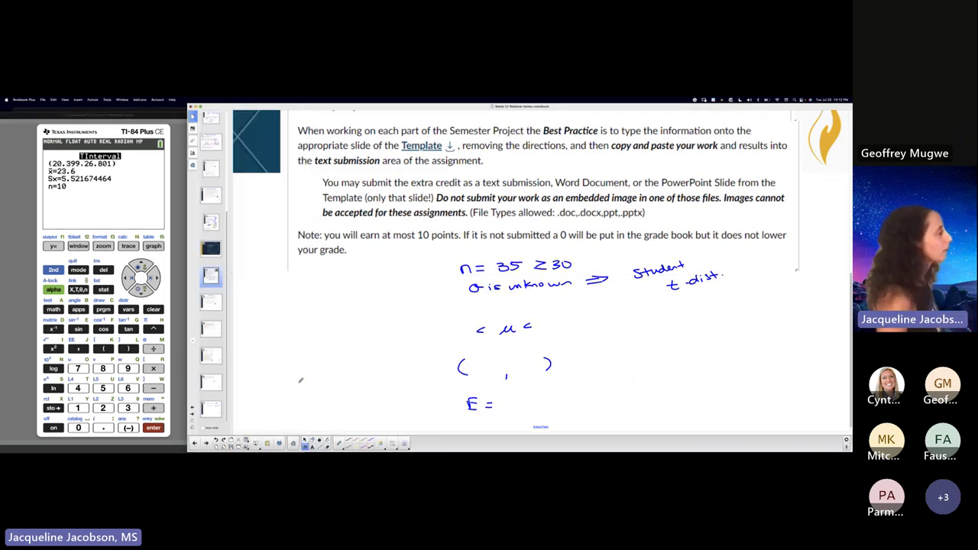
scroll(304, 382, up, 5)
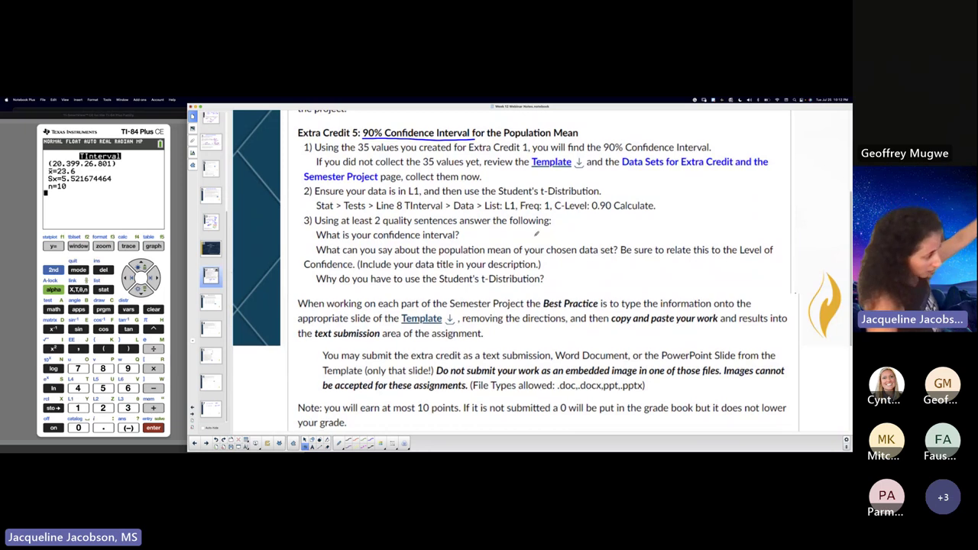
scroll(536, 235, down, 5)
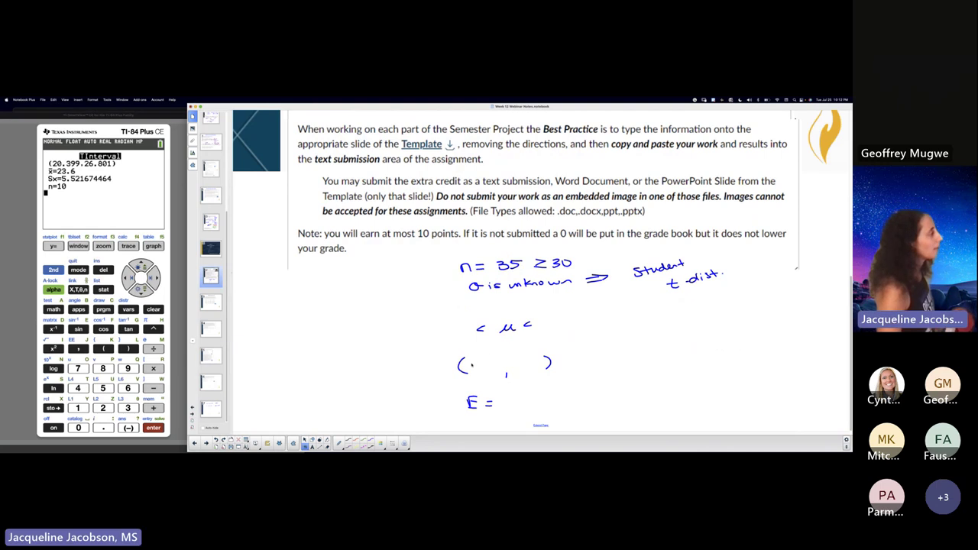
drag(465, 365, 542, 364)
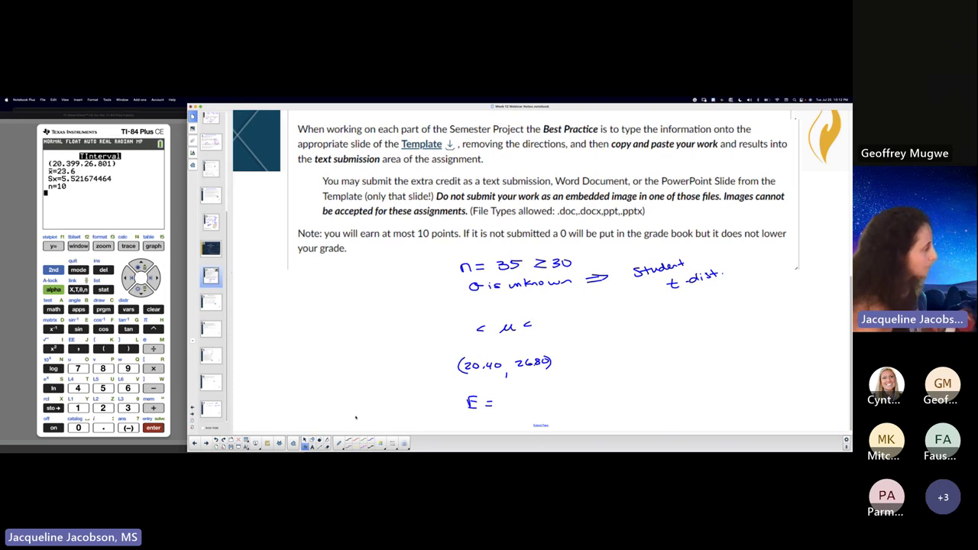
drag(433, 329, 462, 328)
drag(539, 322, 547, 327)
drag(556, 320, 577, 321)
mouse_move(466, 303)
mouse_down()
mouse_move(477, 312)
mouse_move(600, 302)
mouse_up()
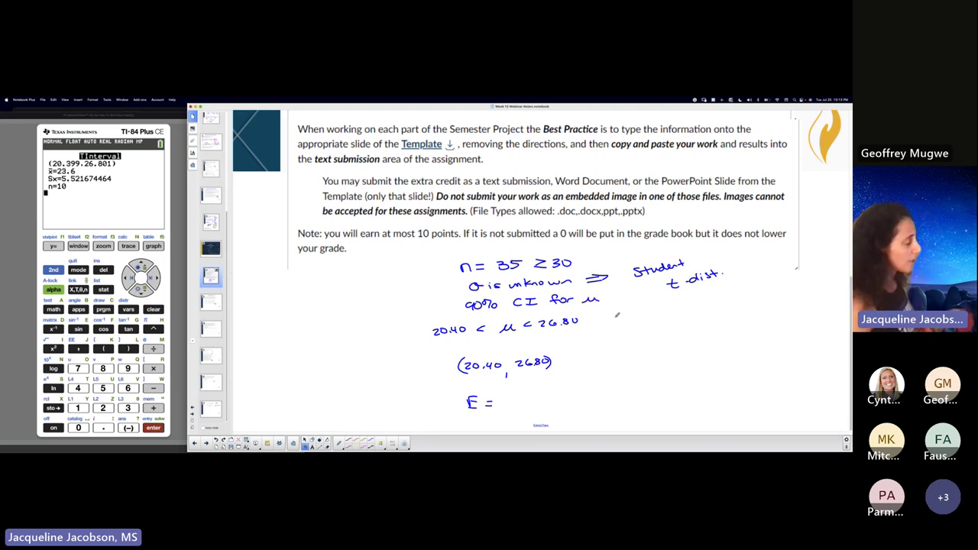
Handwrite E = 26.80 − 20.40 over 2 after the margin-of-error label
scroll(547, 424, down, 5)
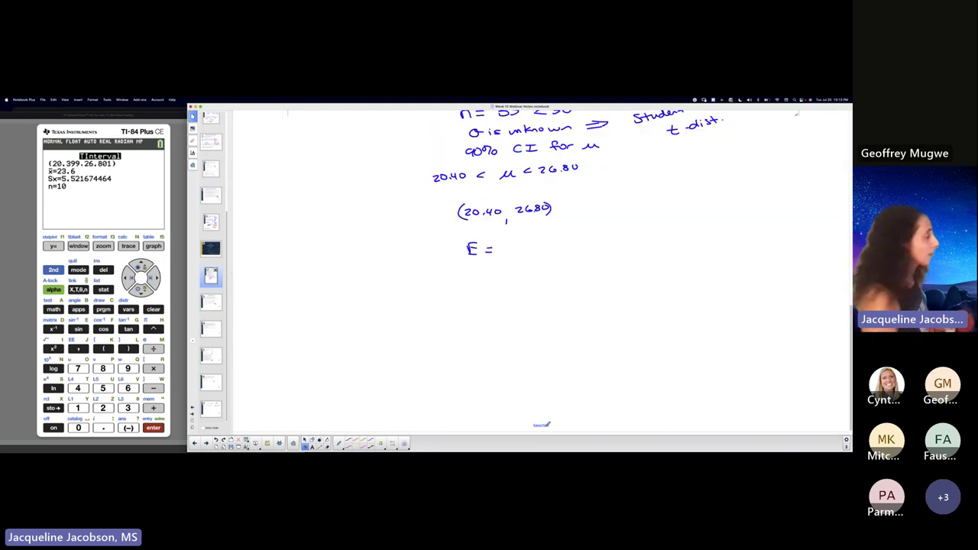
mouse_move(507, 242)
mouse_down()
mouse_move(593, 238)
mouse_move(600, 246)
mouse_move(566, 259)
mouse_up()
drag(620, 243, 630, 245)
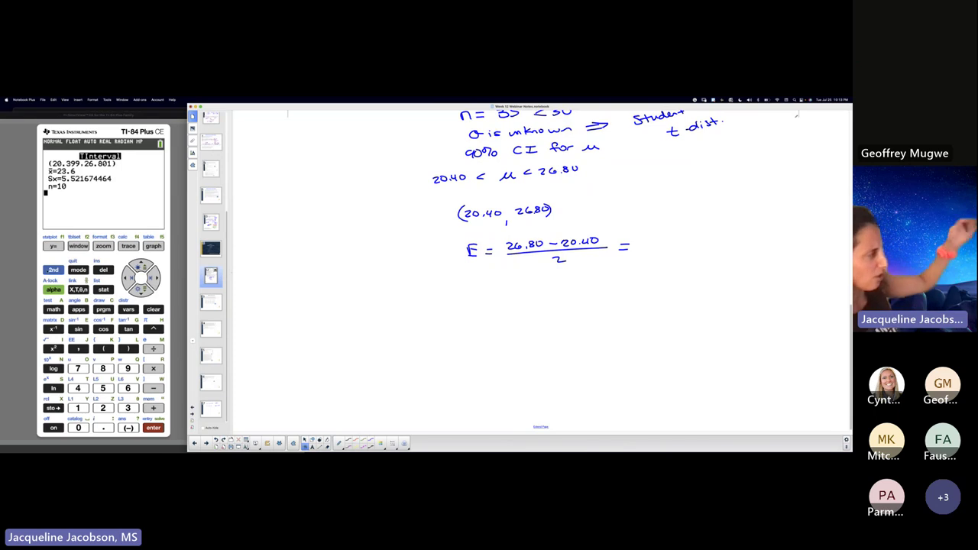
Compute 26.8 − 20.4 and divide by 2 on the calculator, getting 3.2
click(64, 281)
key(Delete)
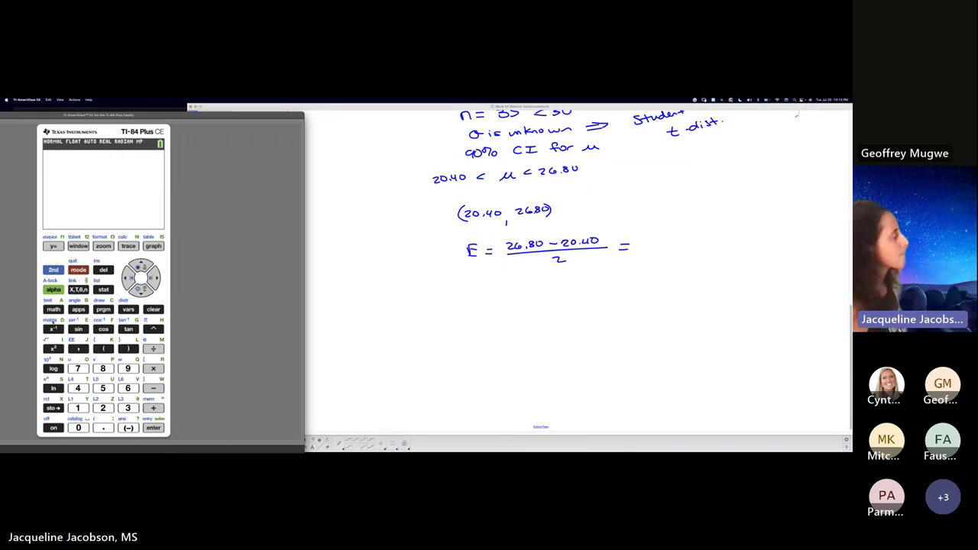
text(26)
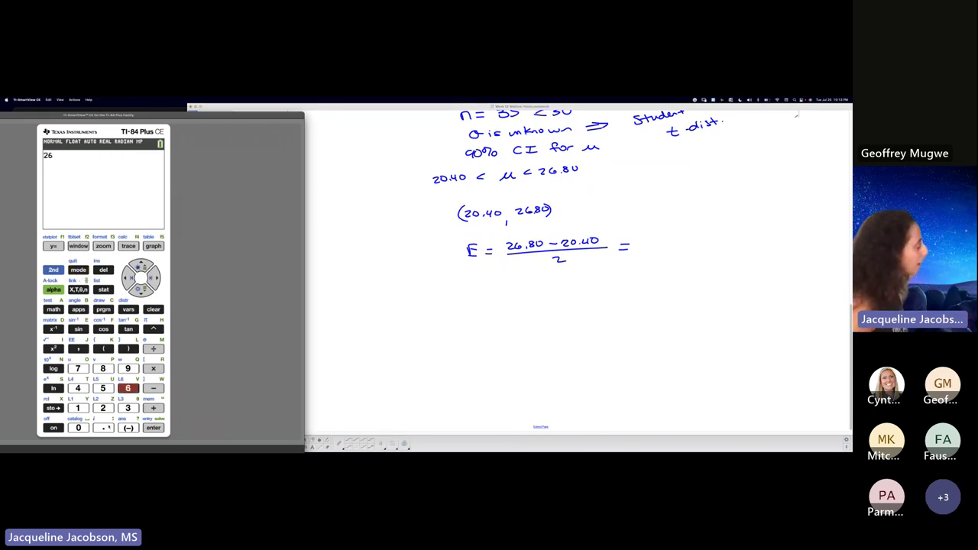
text(.8-20.4)
key(Return)
text(/2)
key(Return)
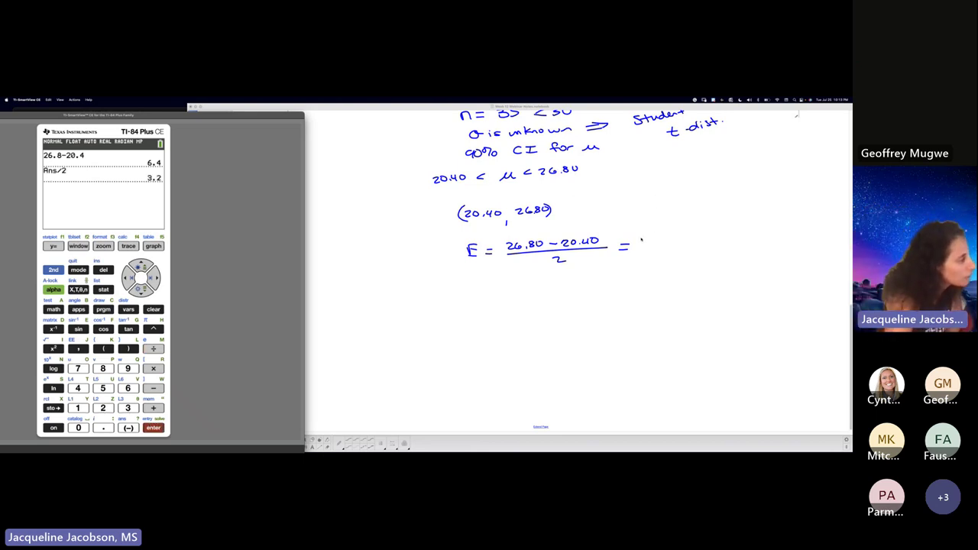
Enclose 26.80 − 20.40 in parentheses in the handwritten margin-of-error expression
drag(641, 239, 746, 240)
click(661, 243)
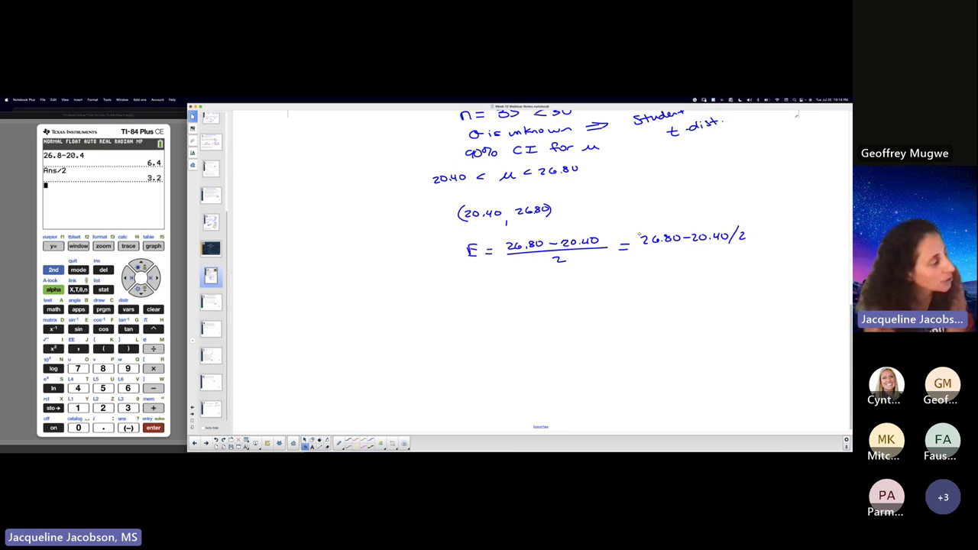
drag(641, 232, 642, 248)
drag(728, 228, 729, 243)
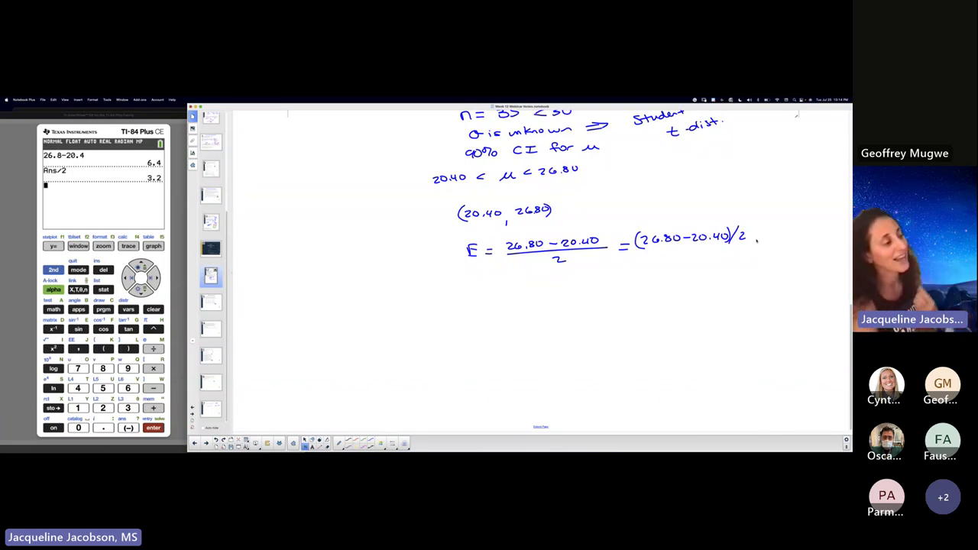
Write E = 3.2 on a new line below, erasing and rewriting the 3.2
mouse_move(477, 283)
mouse_down()
mouse_move(475, 296)
mouse_move(504, 288)
mouse_up()
mouse_move(491, 294)
mouse_down()
mouse_move(567, 289)
mouse_move(526, 290)
mouse_move(551, 293)
mouse_up()
click(547, 292)
click(327, 446)
click(306, 445)
click(537, 293)
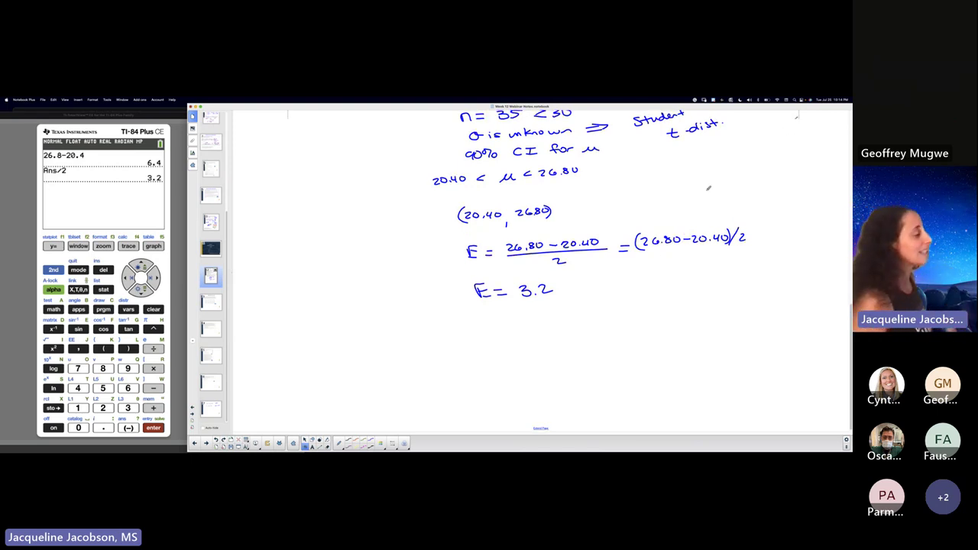
Retrace the closing parenthesis and label (20.40, 26.80) as 'interval notation'
scroll(657, 262, up, 2)
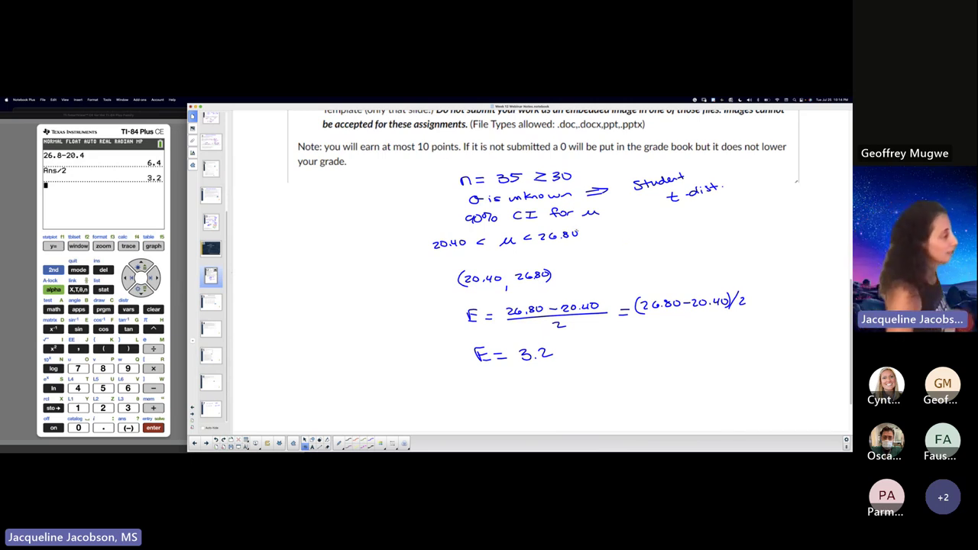
mouse_move(611, 225)
mouse_down()
mouse_move(612, 233)
mouse_move(710, 224)
mouse_move(698, 219)
mouse_move(765, 222)
mouse_up()
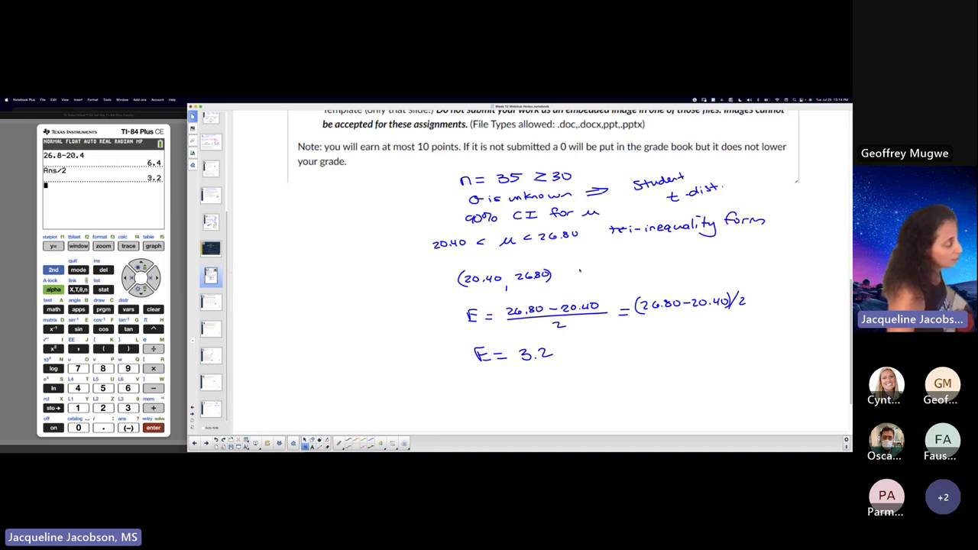
drag(597, 271, 718, 264)
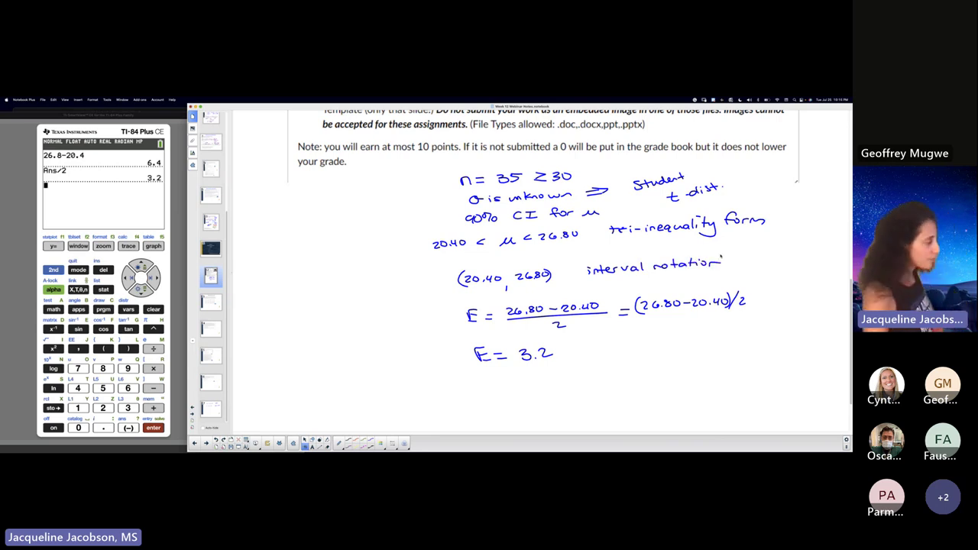
scroll(496, 356, down, 3)
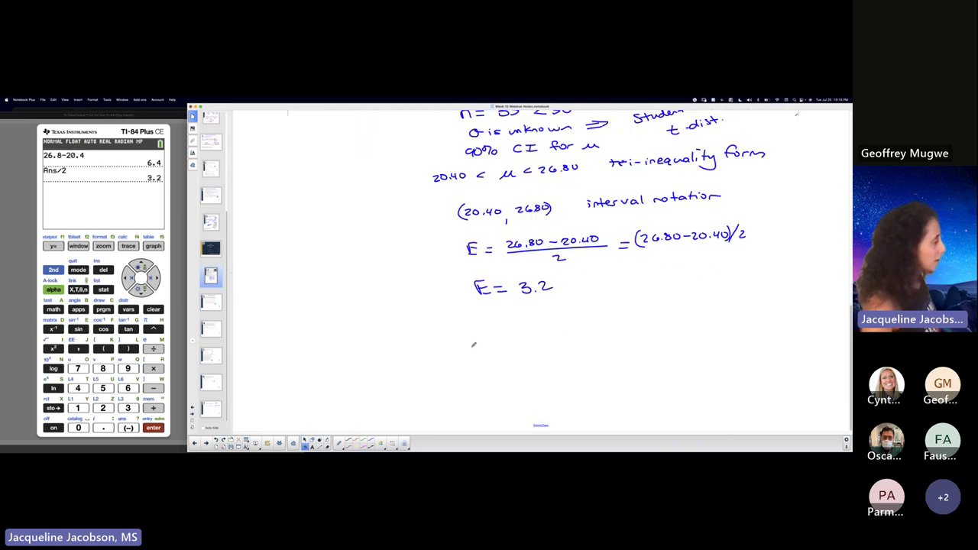
Create a text box below E = 3.2 starting 'We are', in a smaller Times New Roman font
click(312, 443)
drag(292, 340, 603, 373)
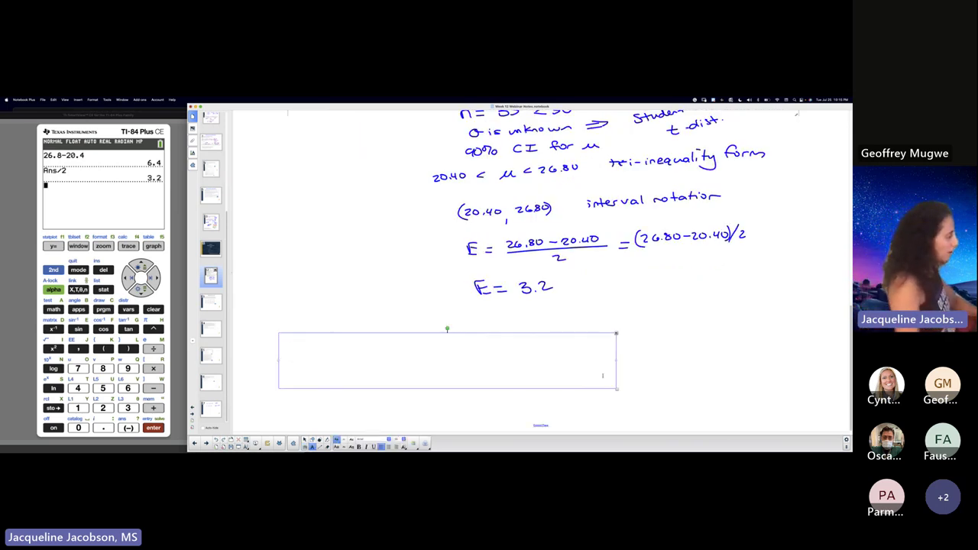
text(We are)
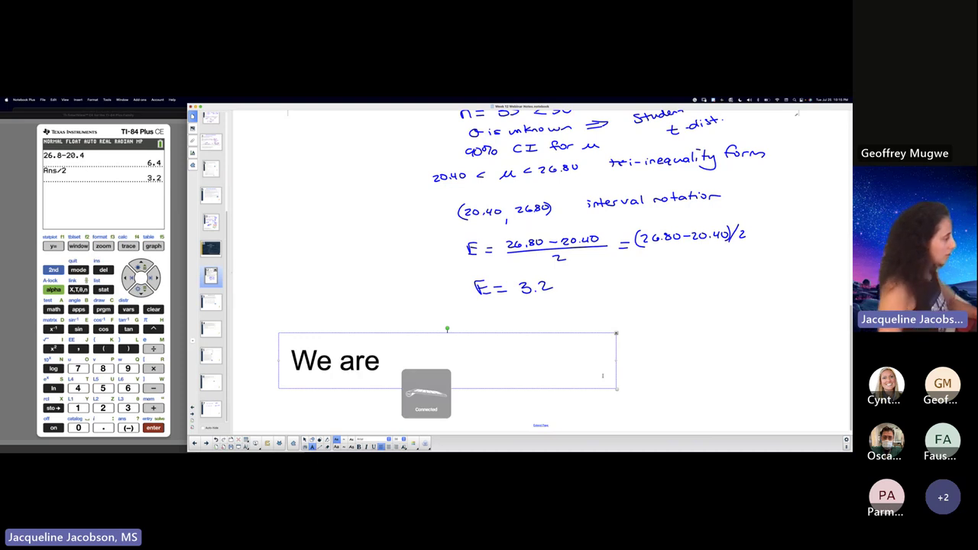
drag(395, 360, 294, 397)
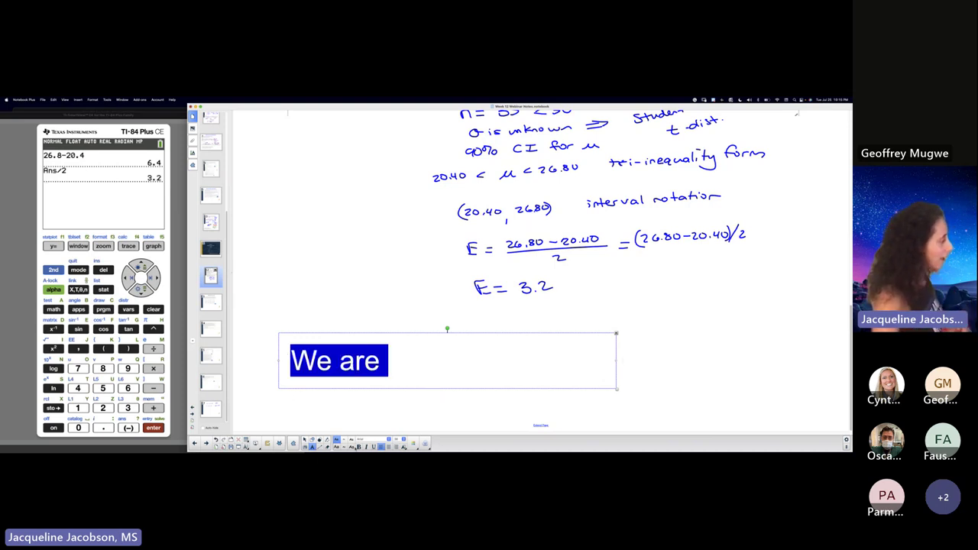
click(374, 439)
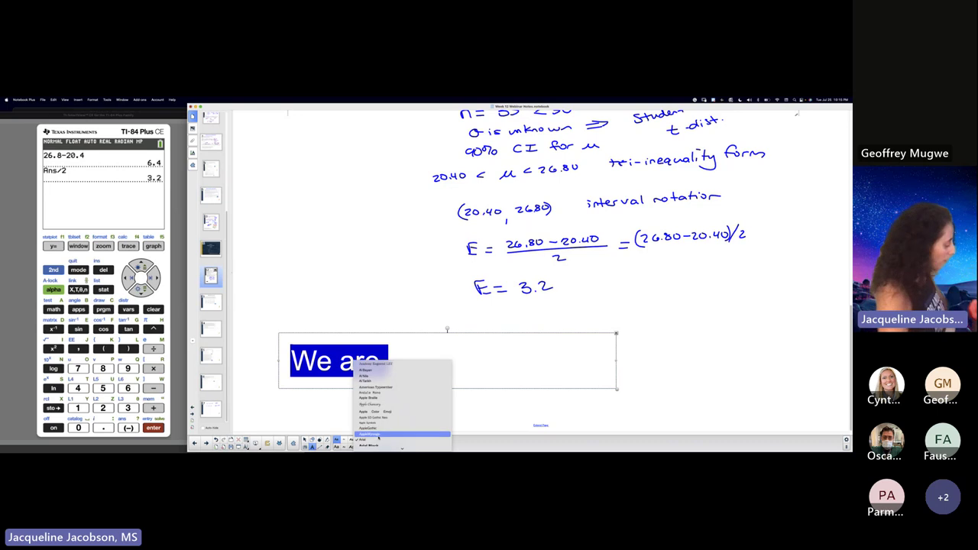
click(379, 442)
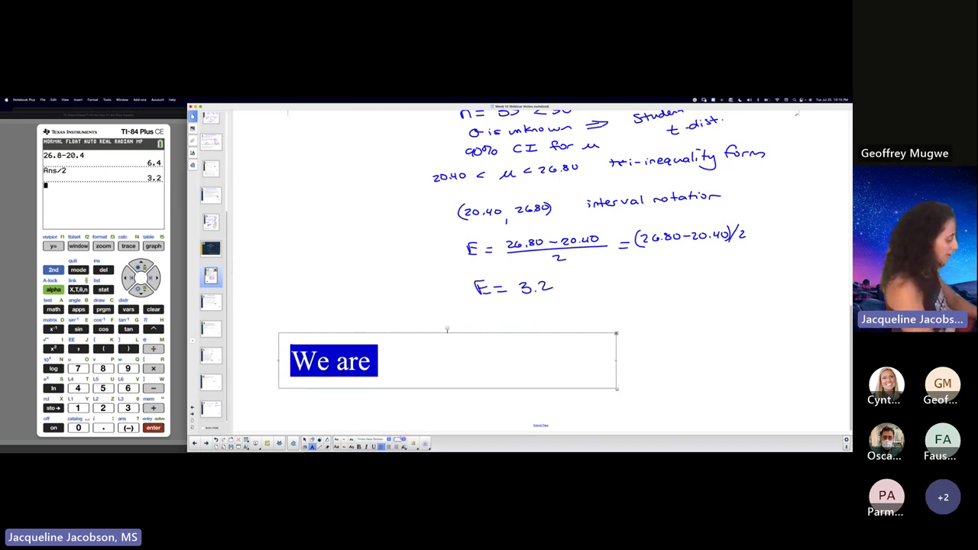
key(Return)
click(355, 347)
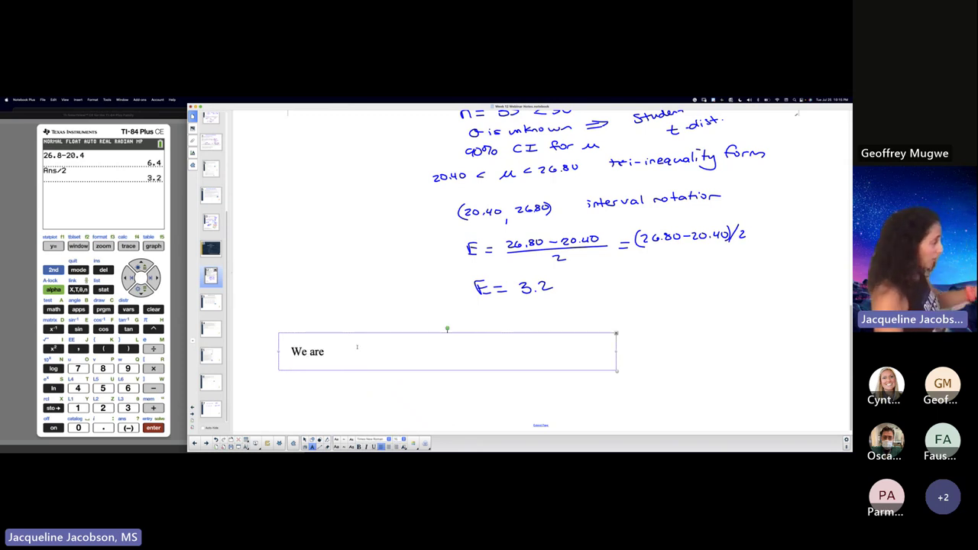
Type 'We are 90% confident that the true value of the pop mean … is between 20.40 and 26.'
text(90% confi)
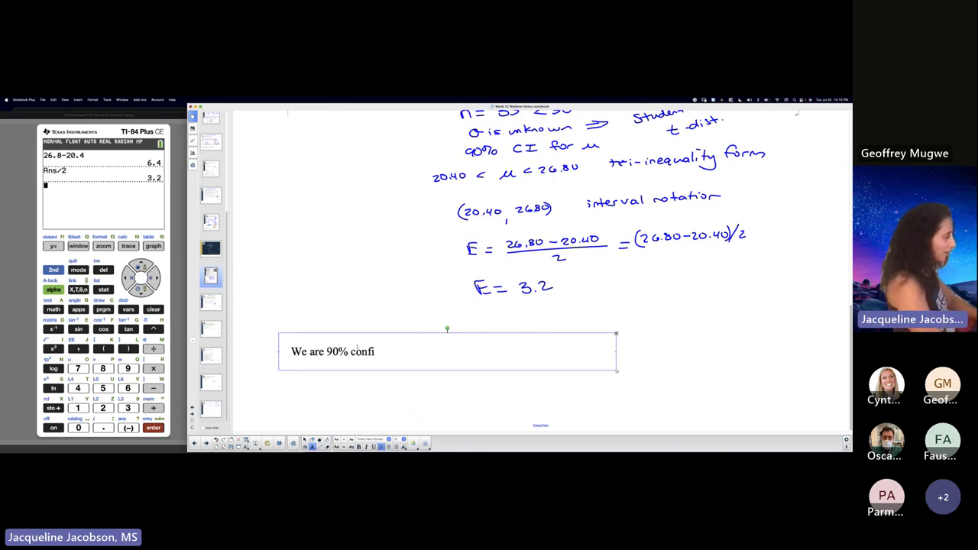
text(dent that the true)
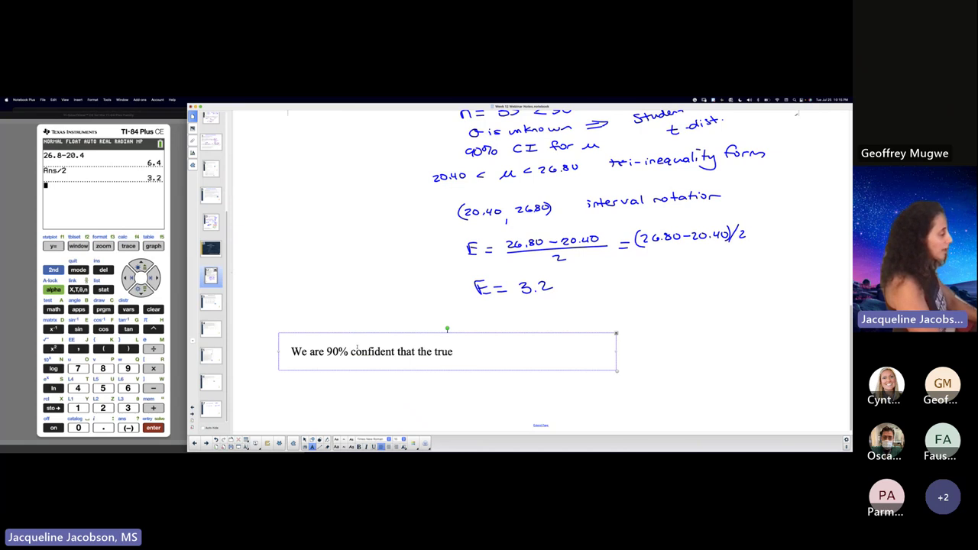
text( calue of)
key(BackSpace)
key(BackSpace)
key(BackSpace)
key(BackSpace)
key(BackSpace)
key(BackSpace)
key(BackSpace)
key(BackSpace)
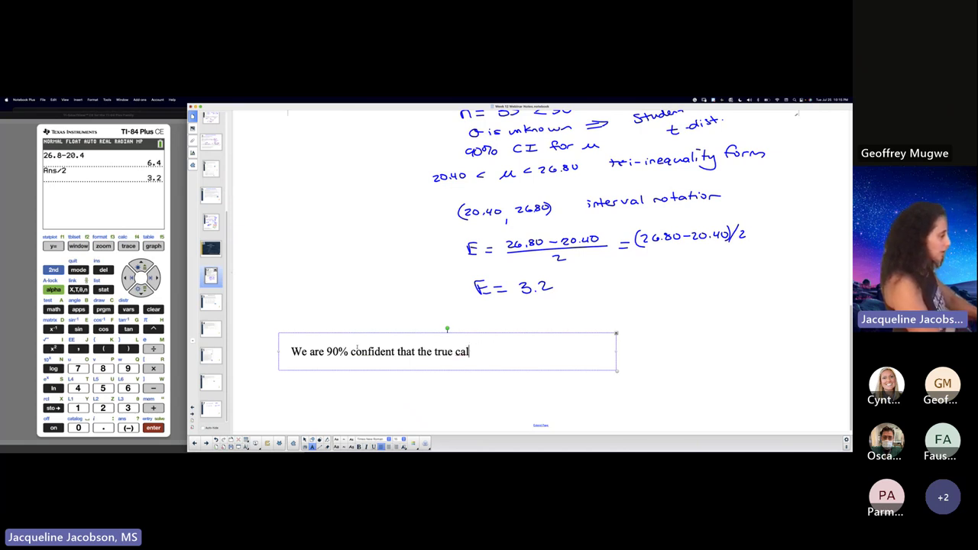
text(value of th)
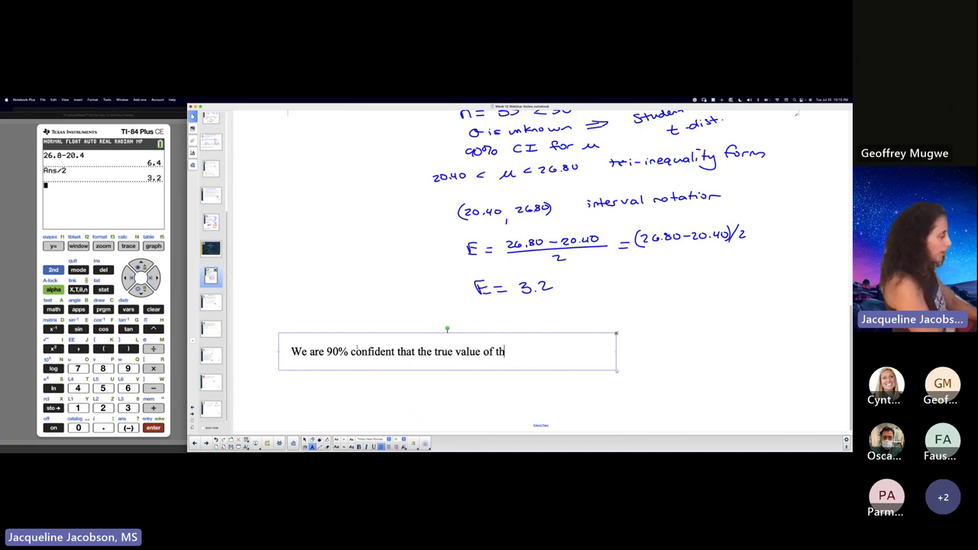
text(e pop meaqn)
key(BackSpace)
key(BackSpace)
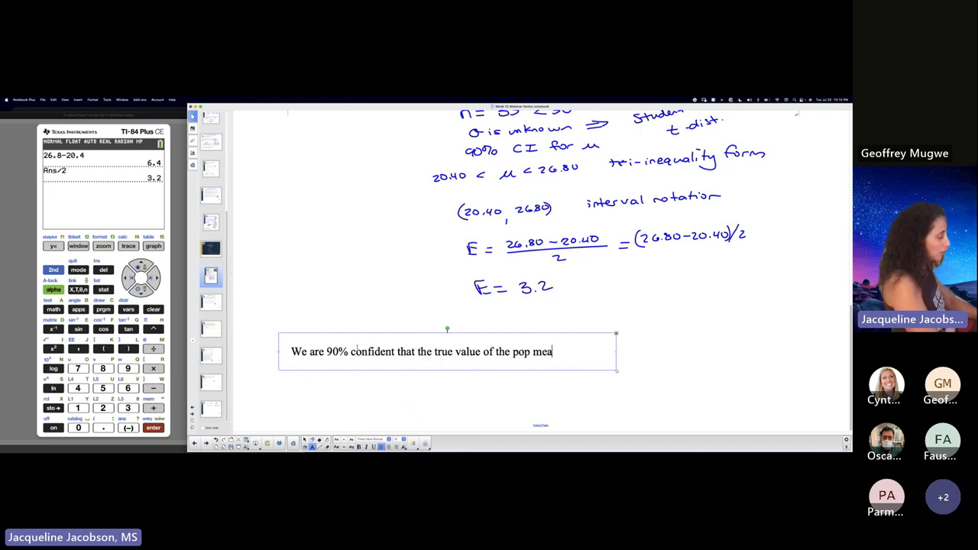
text(n)
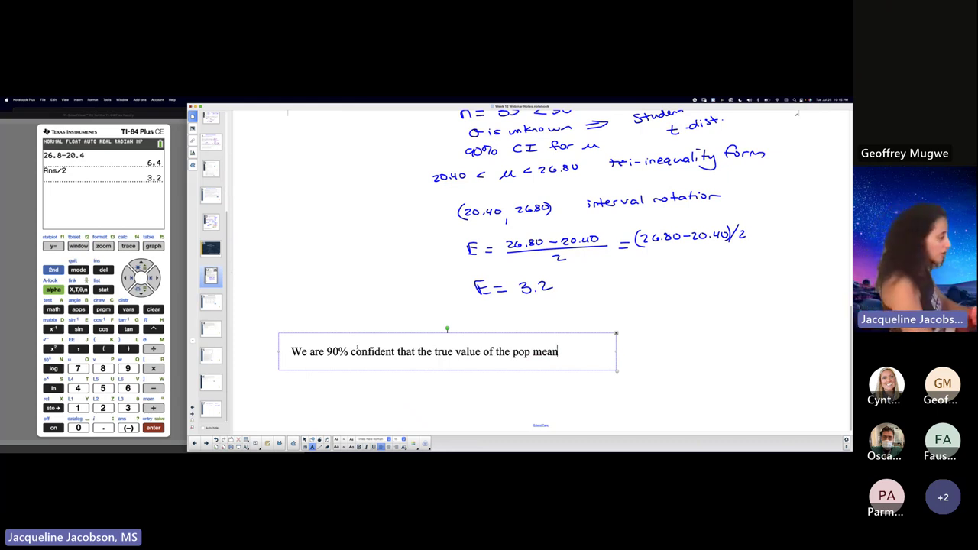
text( ..........)
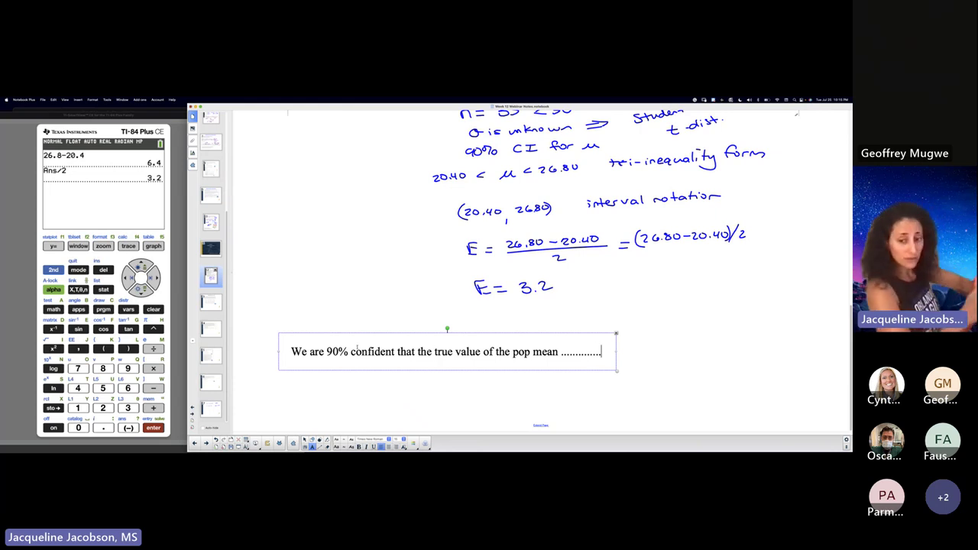
key(Return)
text(is between)
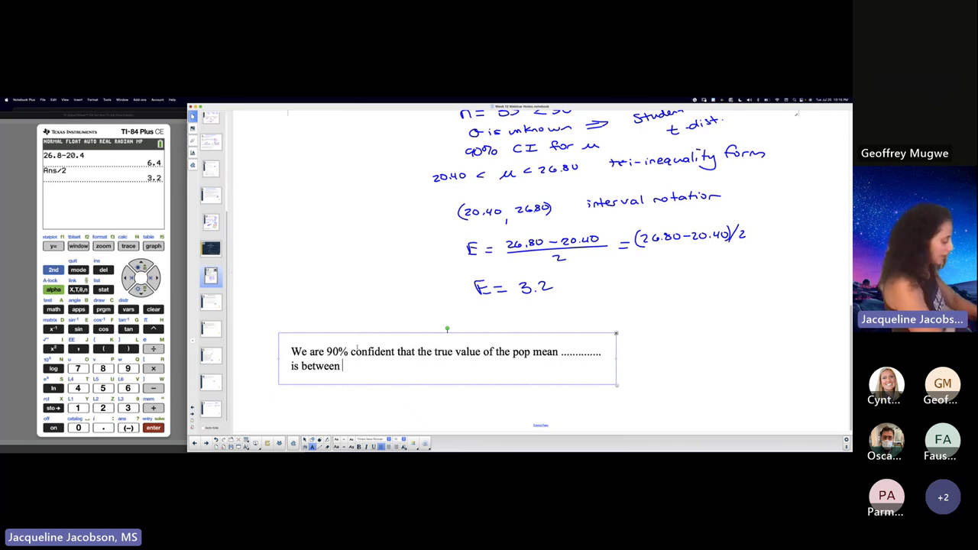
text( 20.40 and)
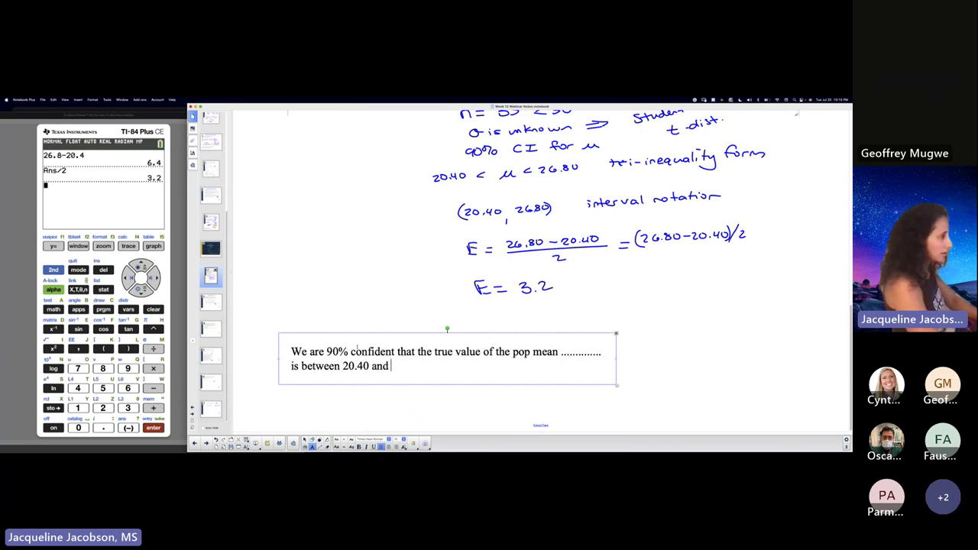
text( 26.80.)
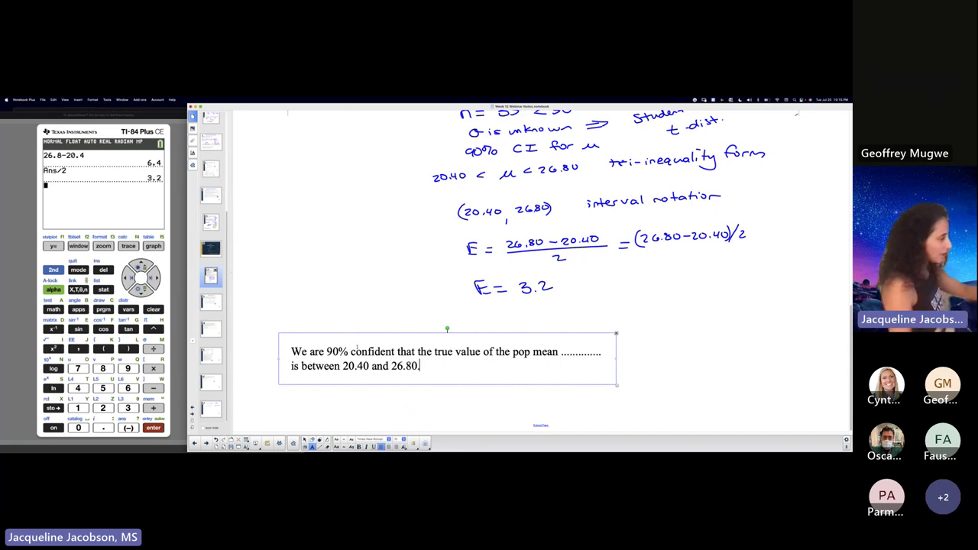
Finish the sentence with '26.80.' and scroll up and back to review the page
scroll(407, 389, up, 1)
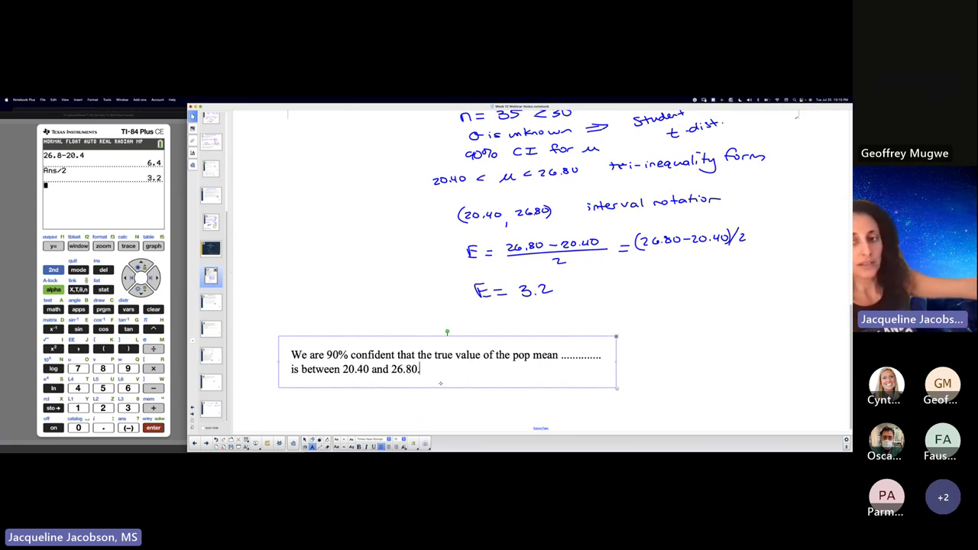
scroll(440, 383, up, 10)
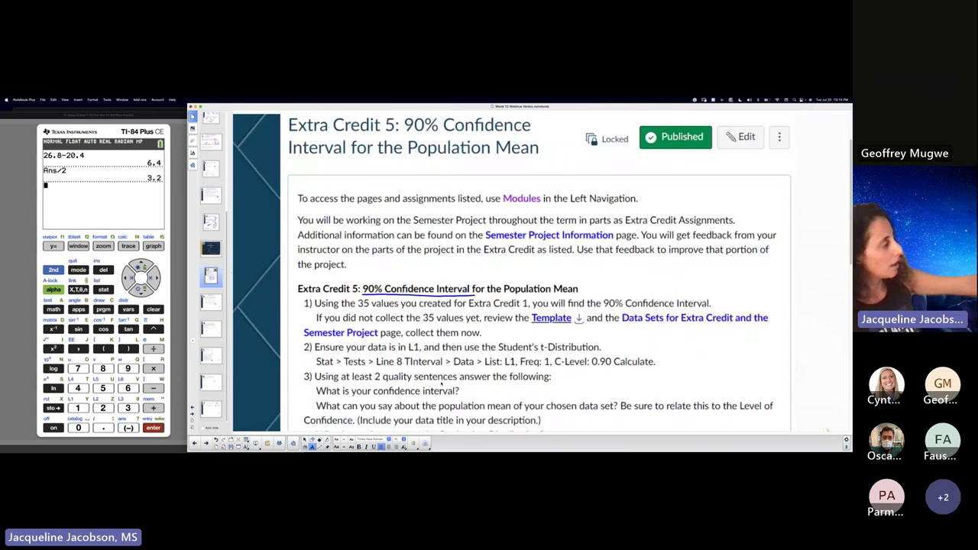
scroll(519, 275, down, 10)
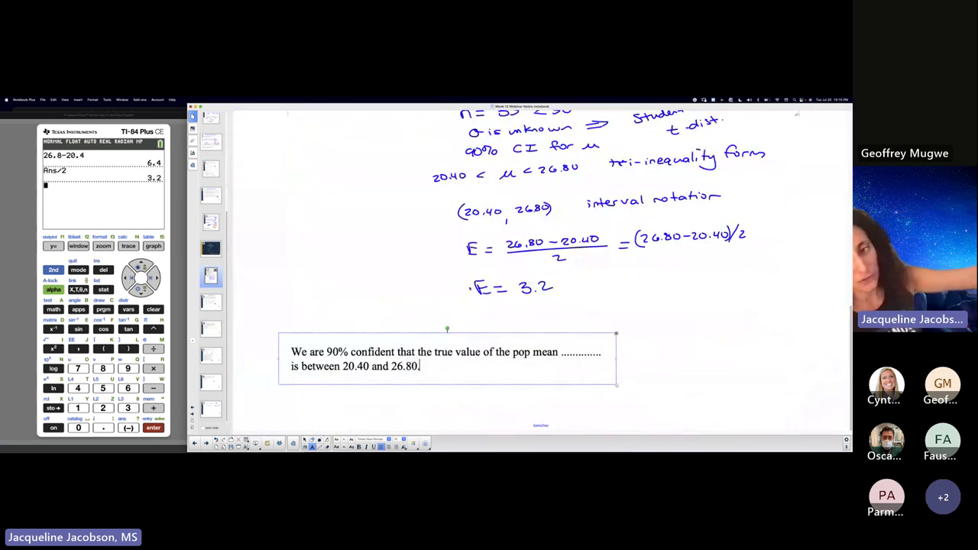
scroll(539, 268, up, 1)
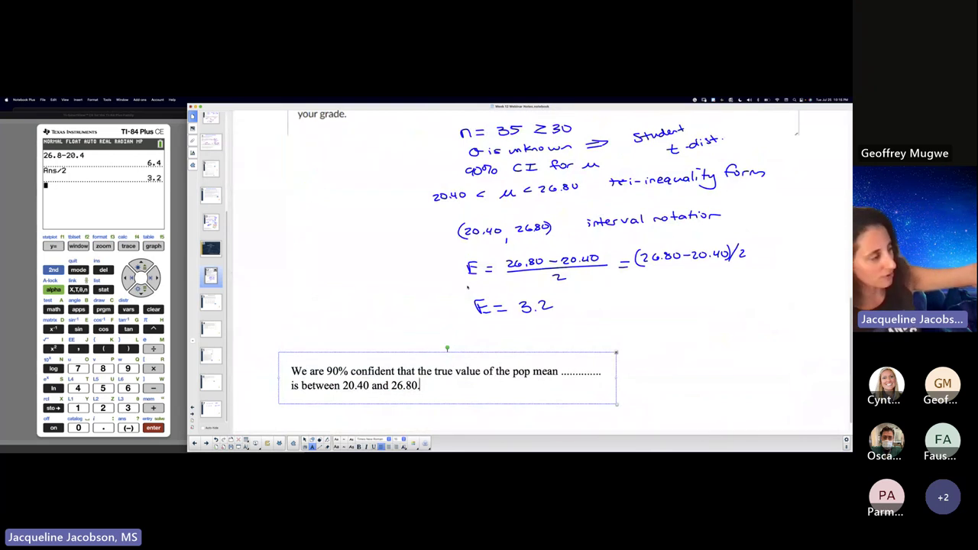
scroll(448, 306, up, 10)
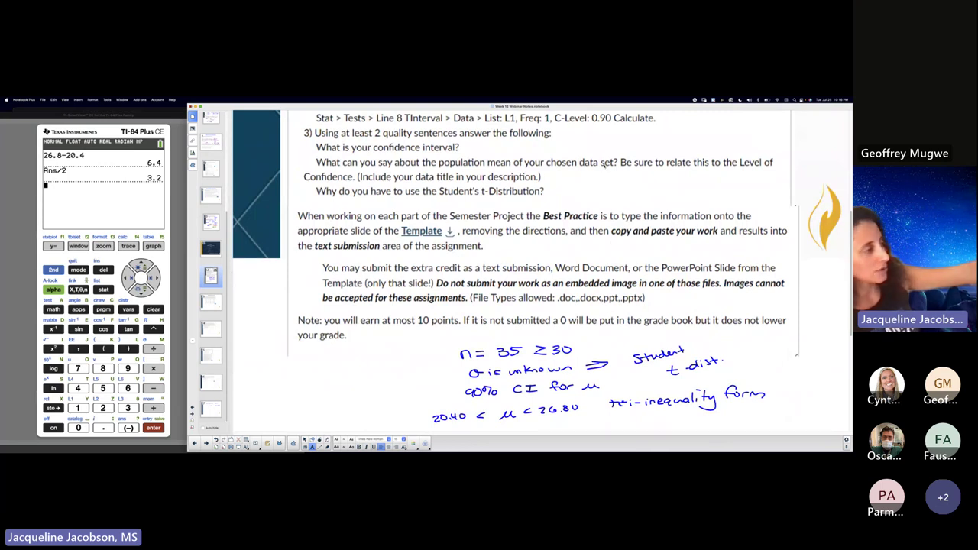
scroll(612, 242, down, 10)
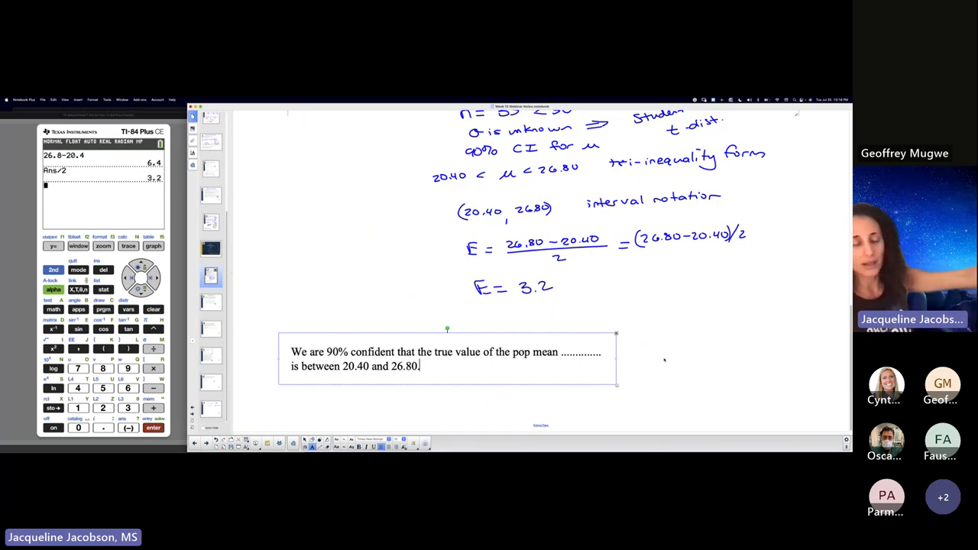
scroll(664, 359, up, 8)
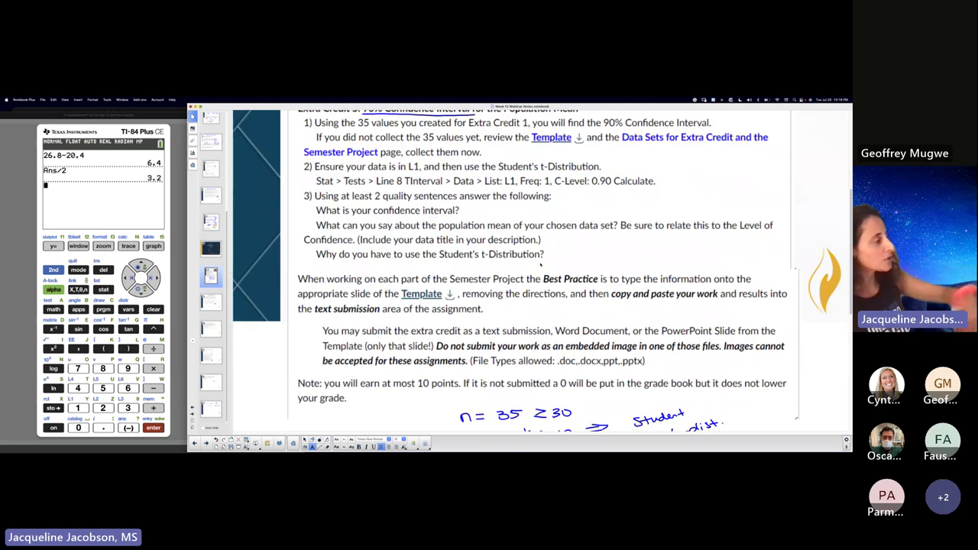
scroll(657, 276, down, 8)
On a new line, type 'The student-t distribution is used because the population standard deviation is unknown and the sample size is greater than 30.'
key(Return)
key(Return)
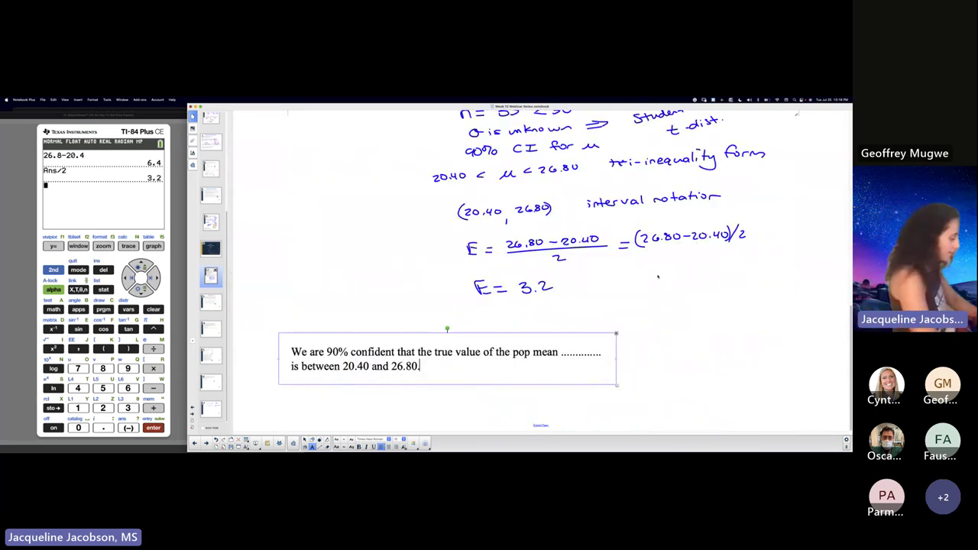
text(The student-t distribu)
key(BackSpace)
key(BackSpace)
key(BackSpace)
text(ibtuion)
key(BackSpace)
key(BackSpace)
key(BackSpace)
key(BackSpace)
key(BackSpace)
text(ution is used because )
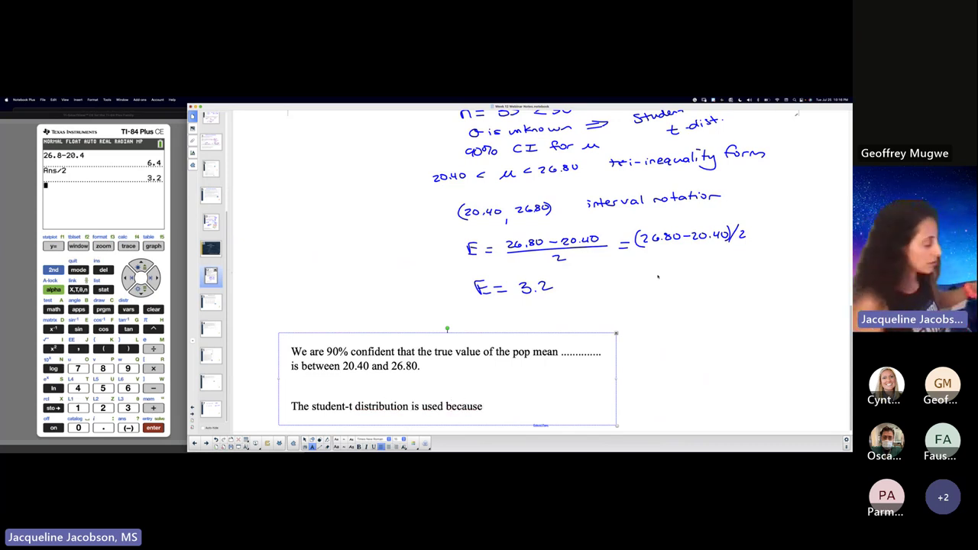
text(the population star)
key(BackSpace)
text(ndard deviation is unknown and the same)
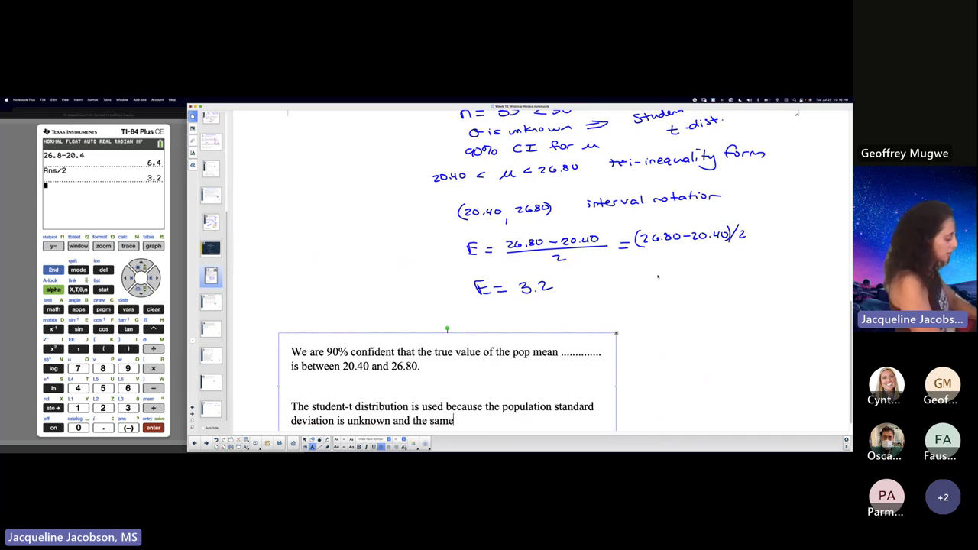
key(BackSpace)
text(ple size is)
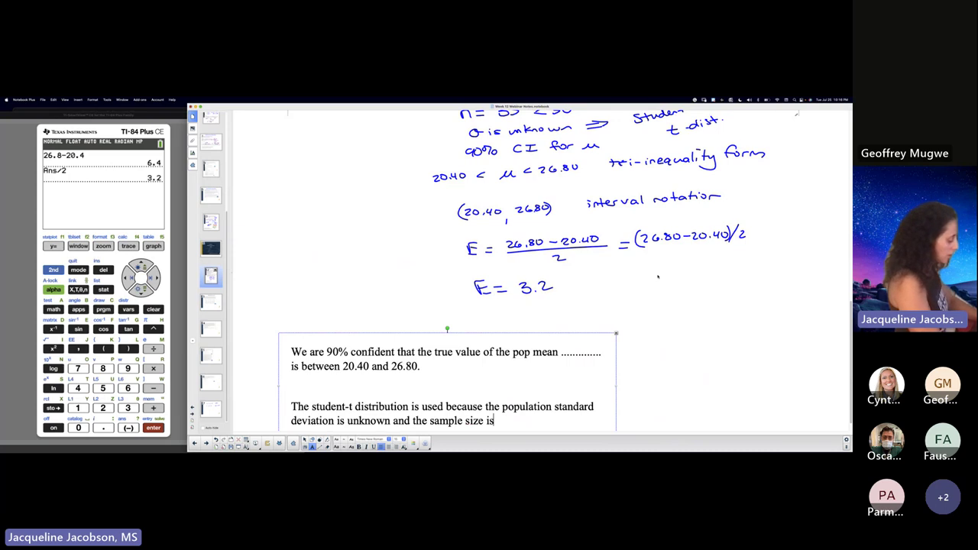
text( greater than)
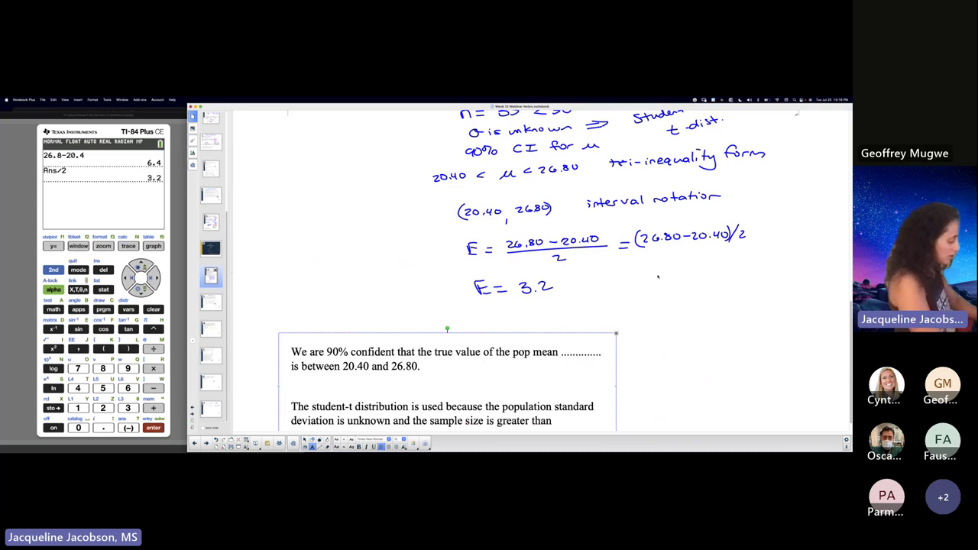
text( 30.)
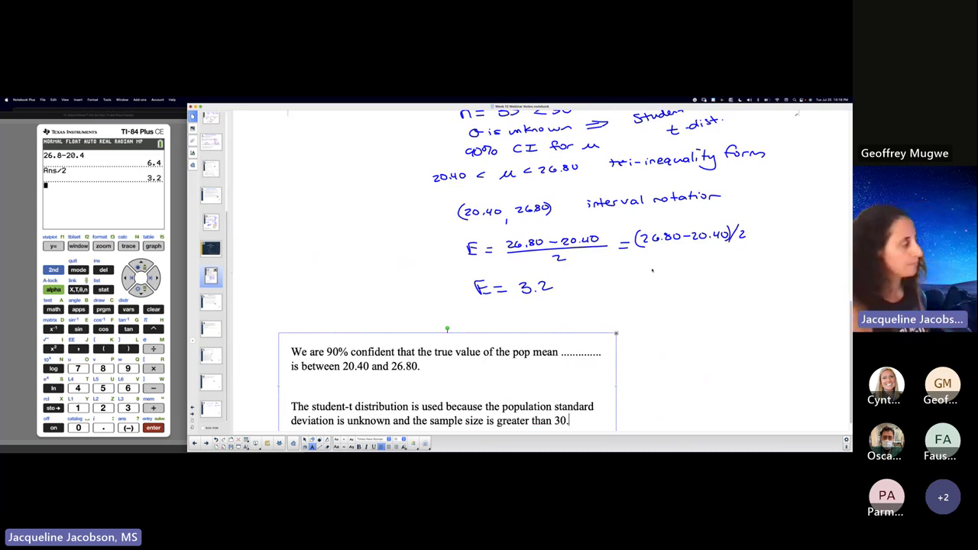
click(788, 302)
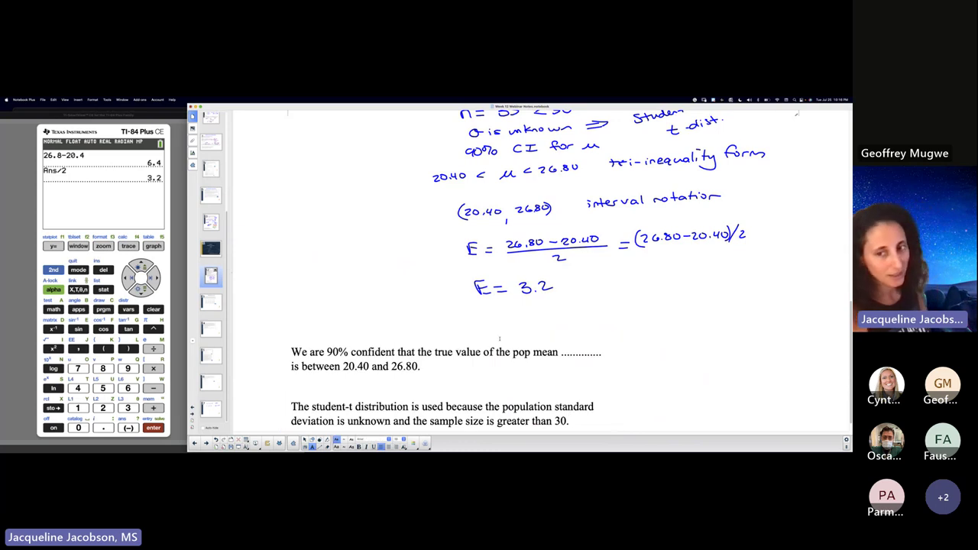
scroll(494, 337, down, 1)
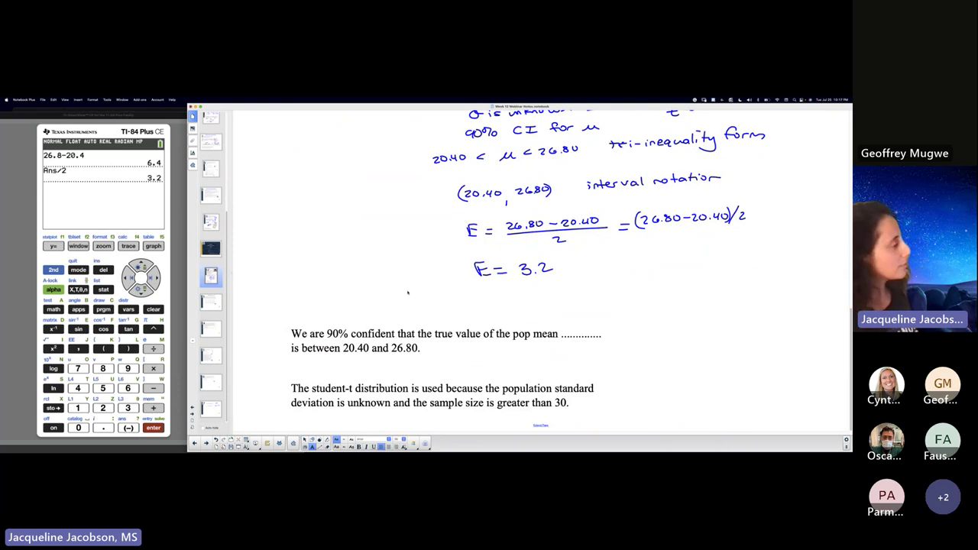
scroll(408, 292, up, 10)
scroll(408, 292, down, 10)
scroll(408, 291, up, 2)
scroll(534, 268, up, 8)
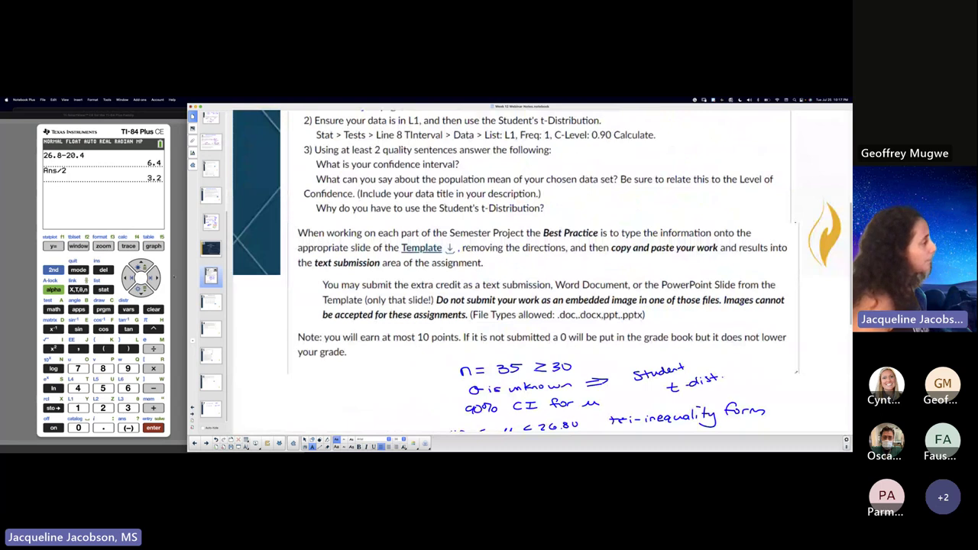
scroll(337, 201, up, 2)
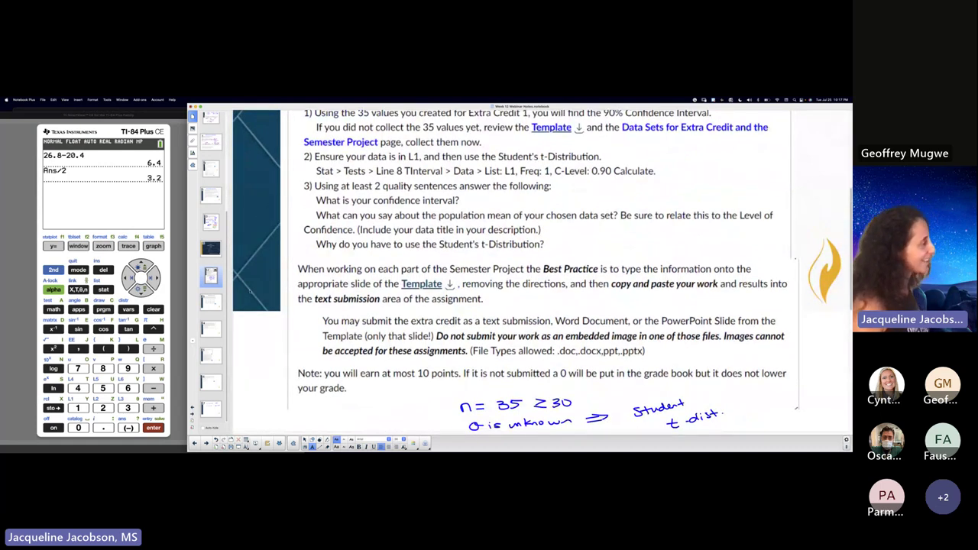
scroll(534, 267, down, 3)
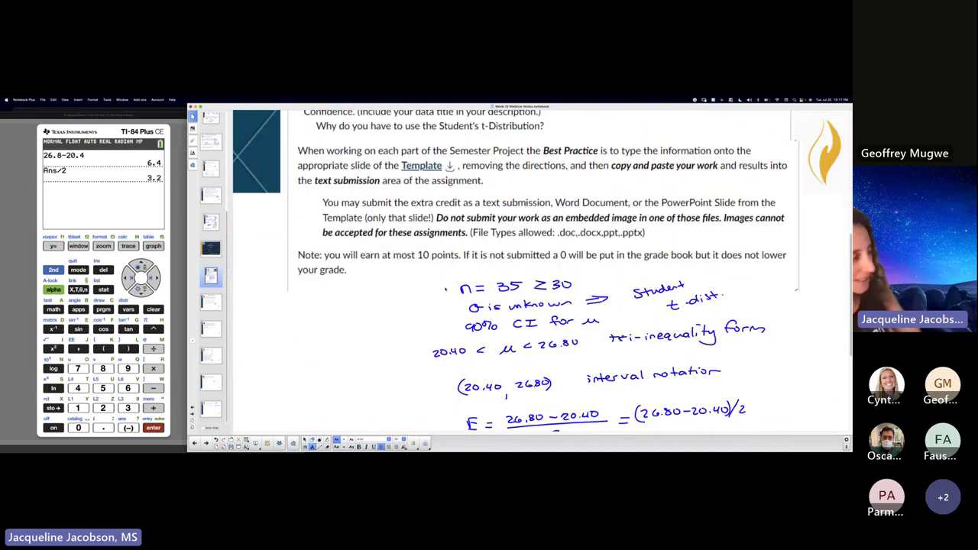
scroll(534, 267, down, 2)
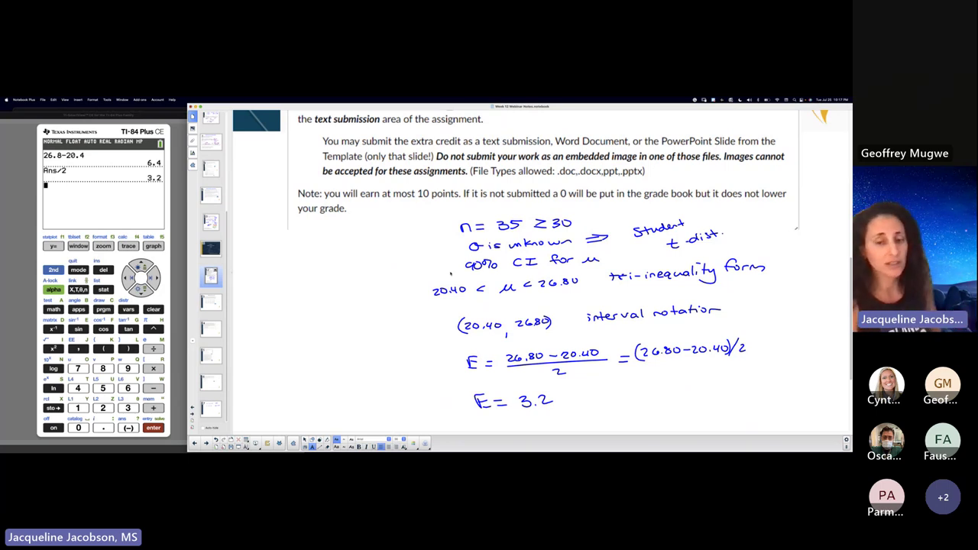
Open STAT > TESTS > 8:TInterval on the calculator with List L1, Freq 1, C-Level 0.9, then return to Notebook
click(103, 288)
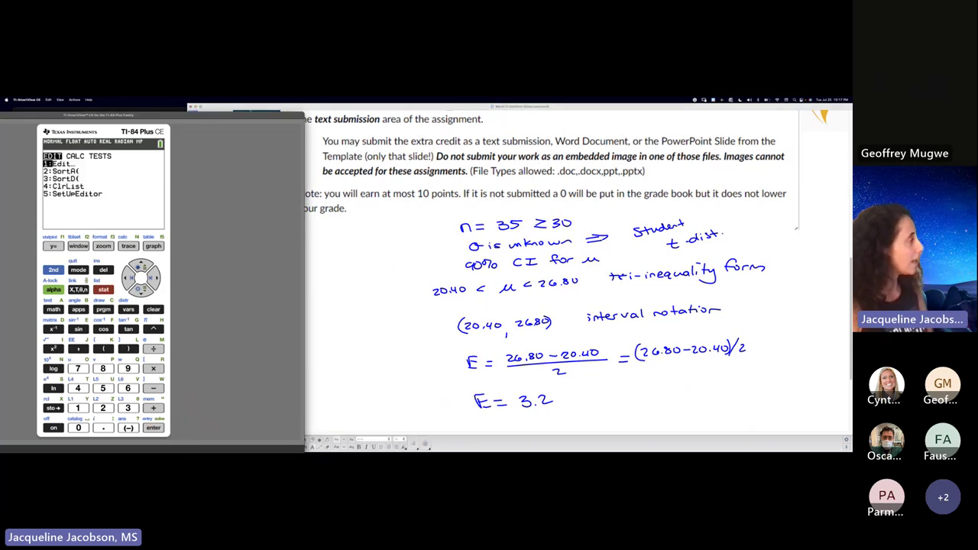
click(153, 277)
click(153, 277)
key(Down)
key(Down)
key(Down)
key(Down)
key(Down)
key(Down)
key(Down)
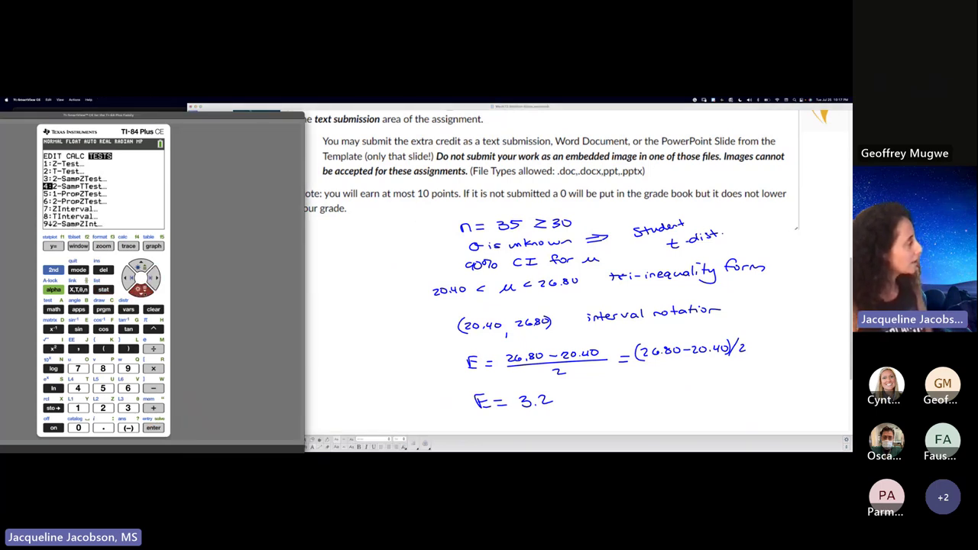
click(156, 421)
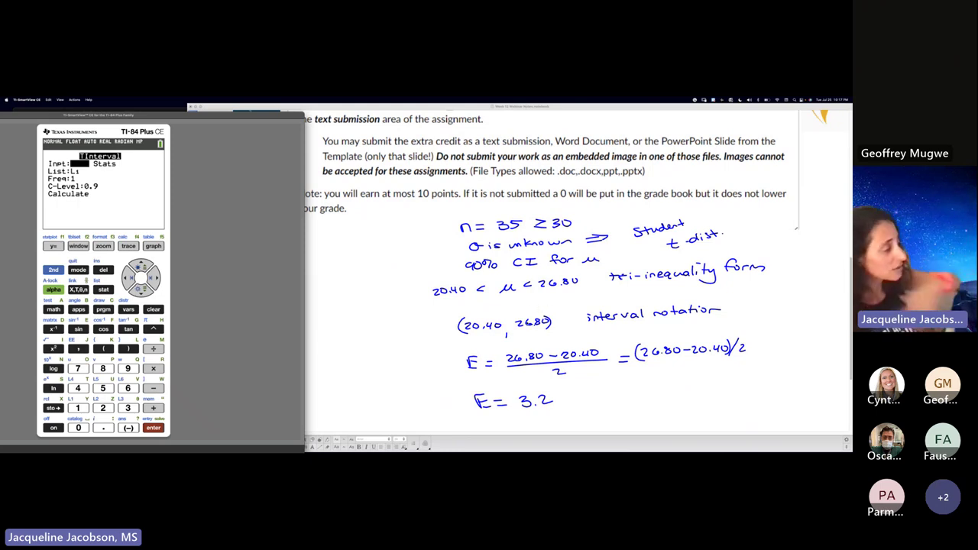
click(375, 328)
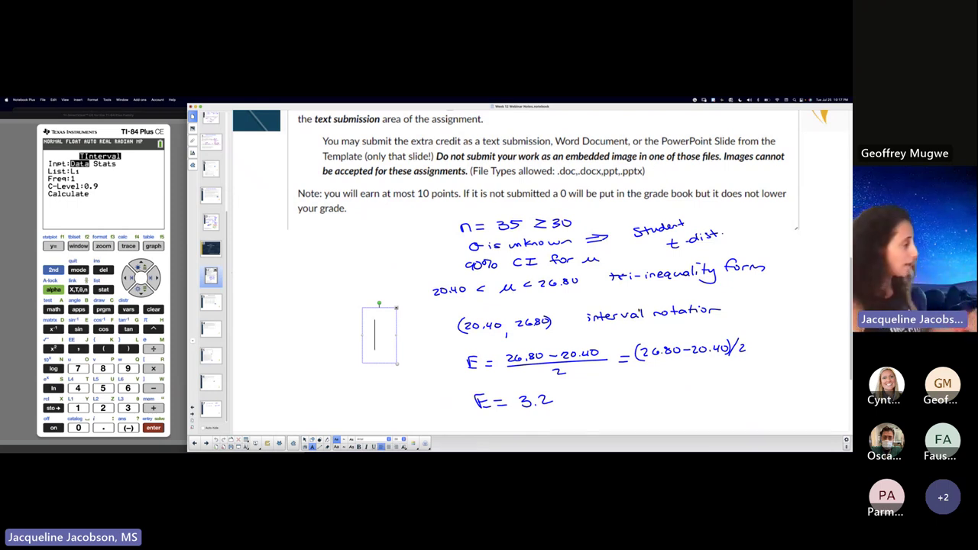
scroll(635, 331, down, 4)
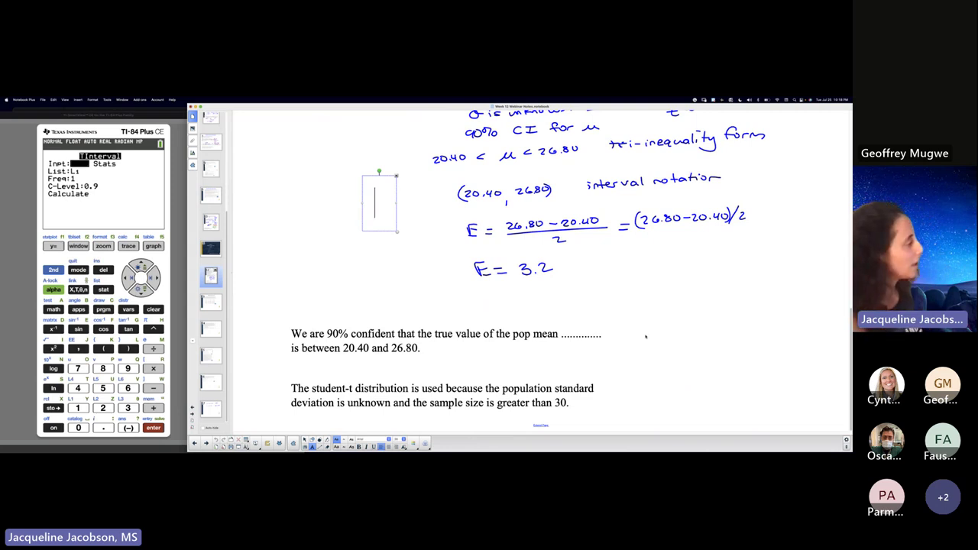
Check the assignment instructions and remove the stray empty text box from the page
key(super+Tab)
scroll(456, 292, down, 3)
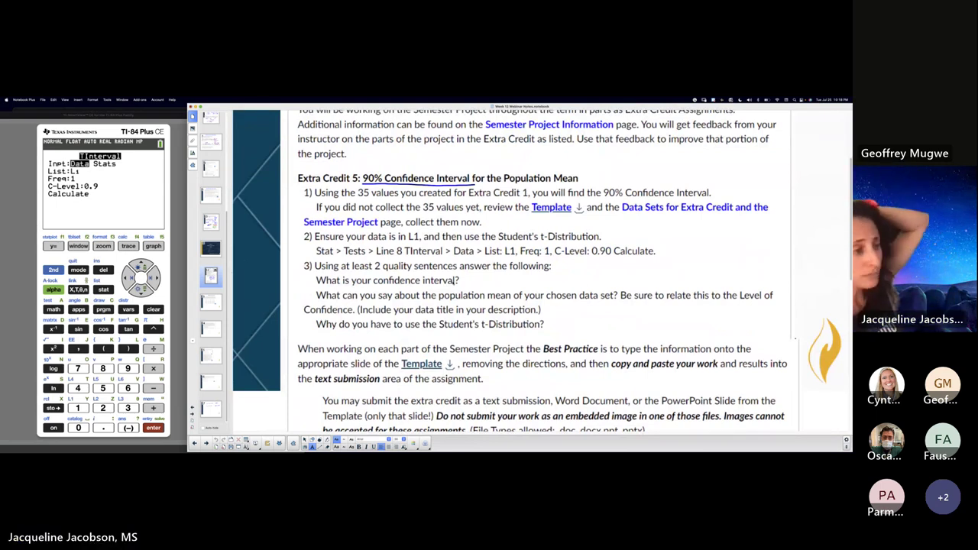
scroll(456, 280, up, 1)
scroll(456, 281, down, 10)
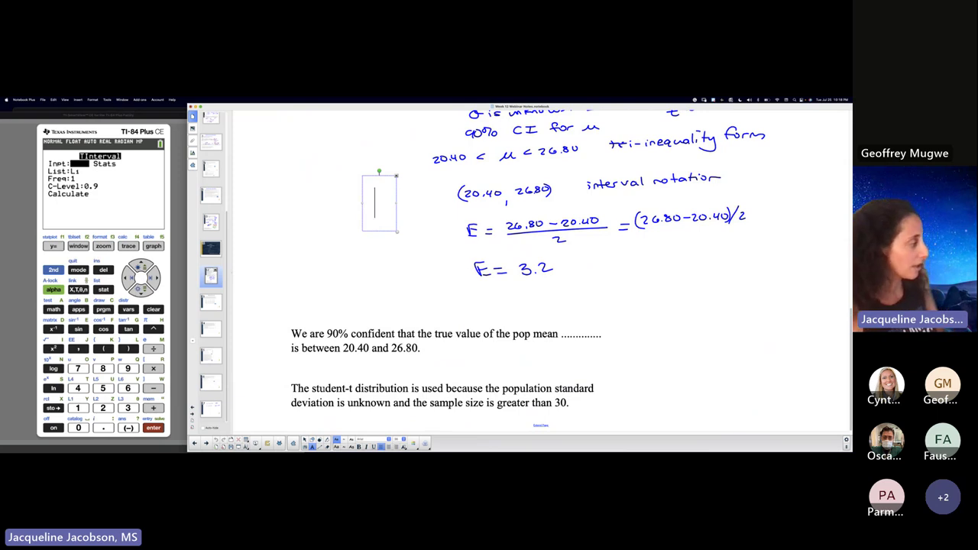
click(274, 256)
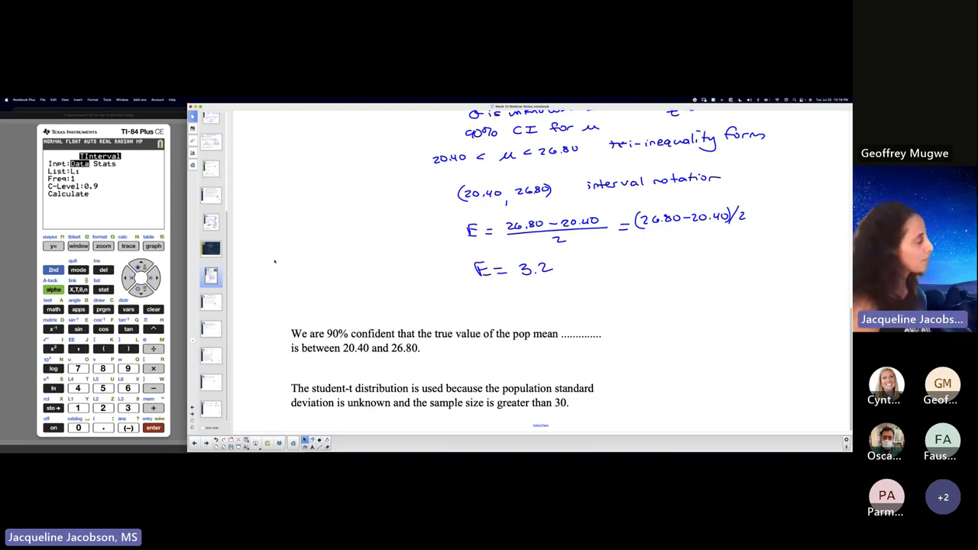
scroll(515, 346, up, 10)
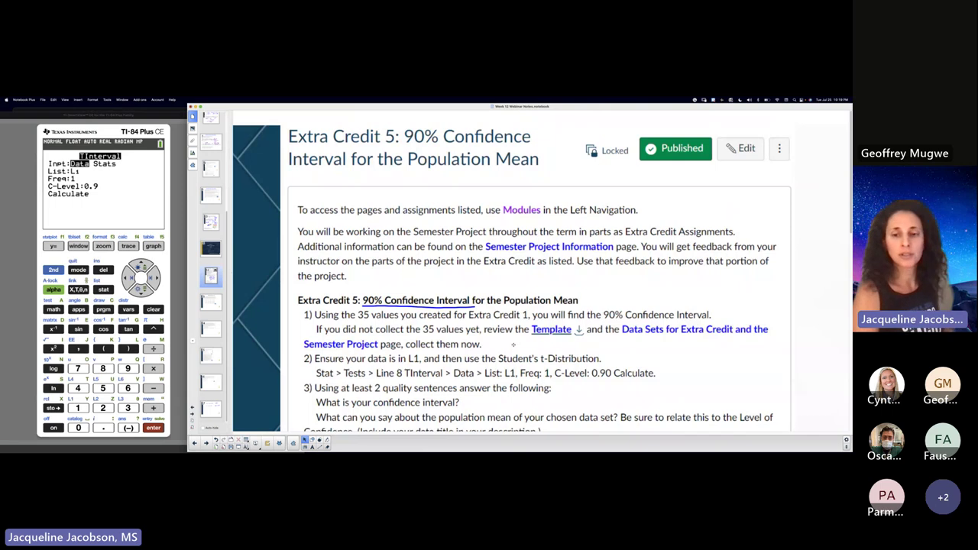
scroll(491, 330, down, 10)
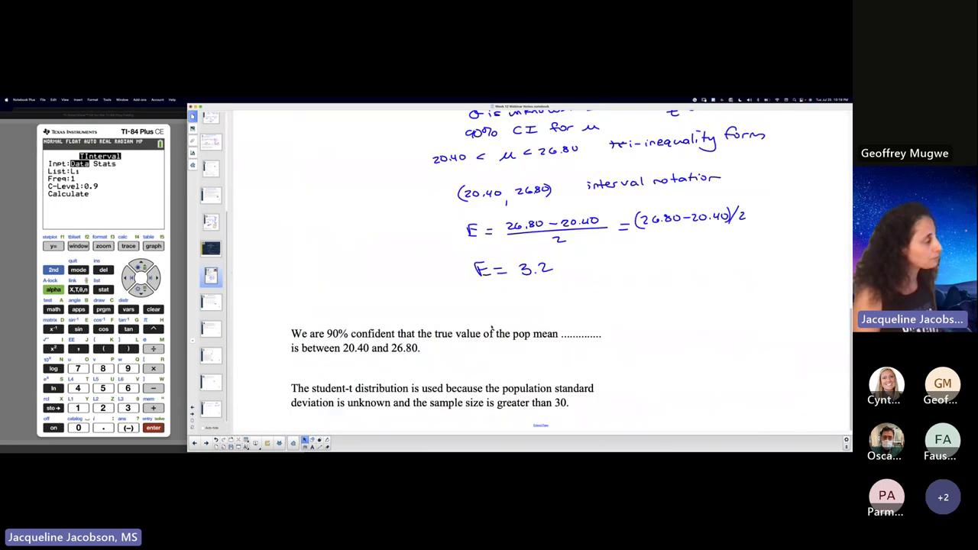